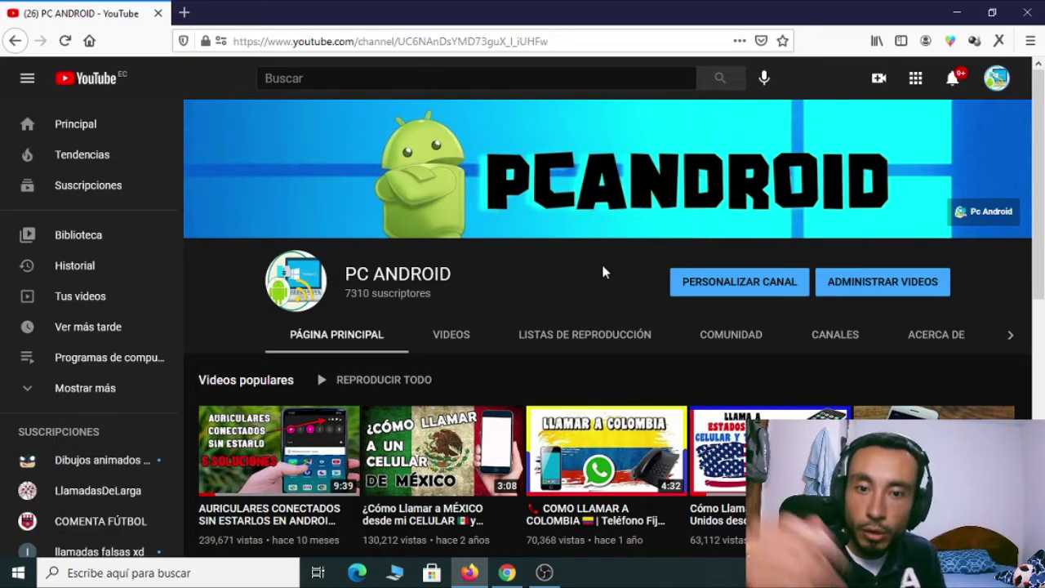
Go to the desktop, reposition the "Proyecto Escuela de Fùtbol" Word file and open it in Word
left_click(957, 13)
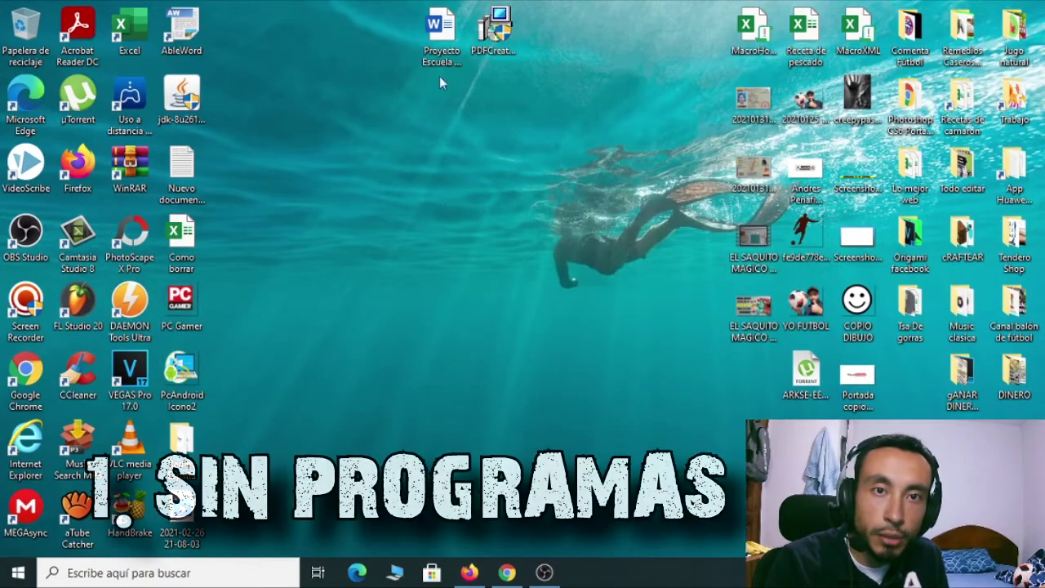
left_click_drag(441, 32, 354, 224)
left_click_drag(343, 167, 291, 100)
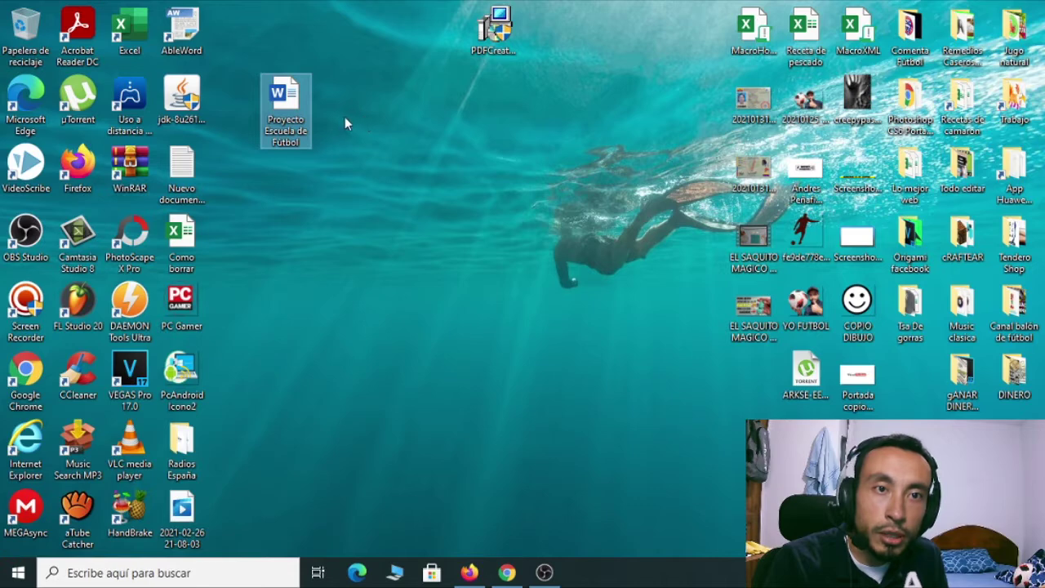
double_click(285, 99)
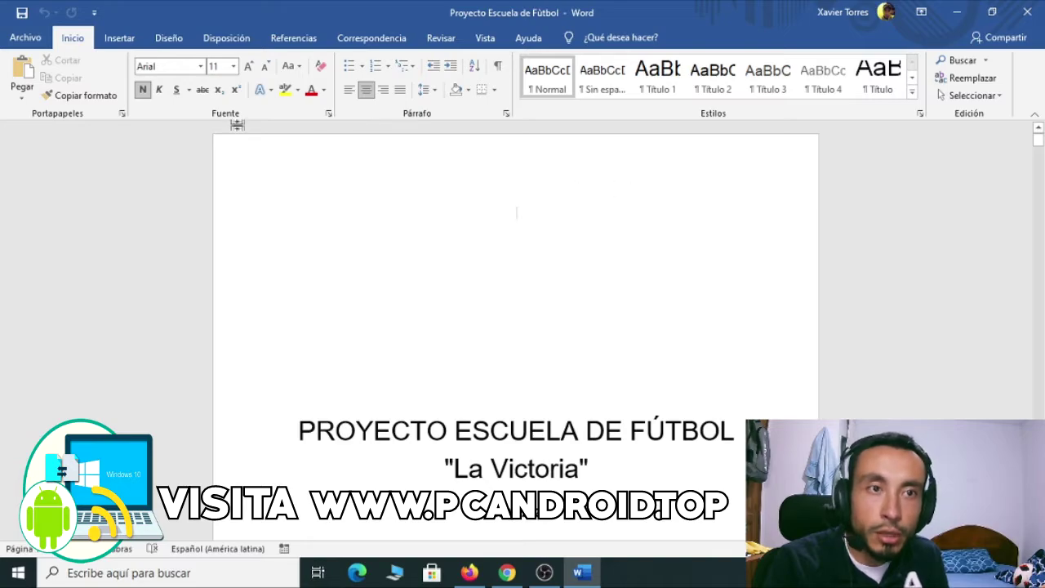
scroll(660, 307, "down", 7)
left_click_drag(1043, 162, 1039, 137)
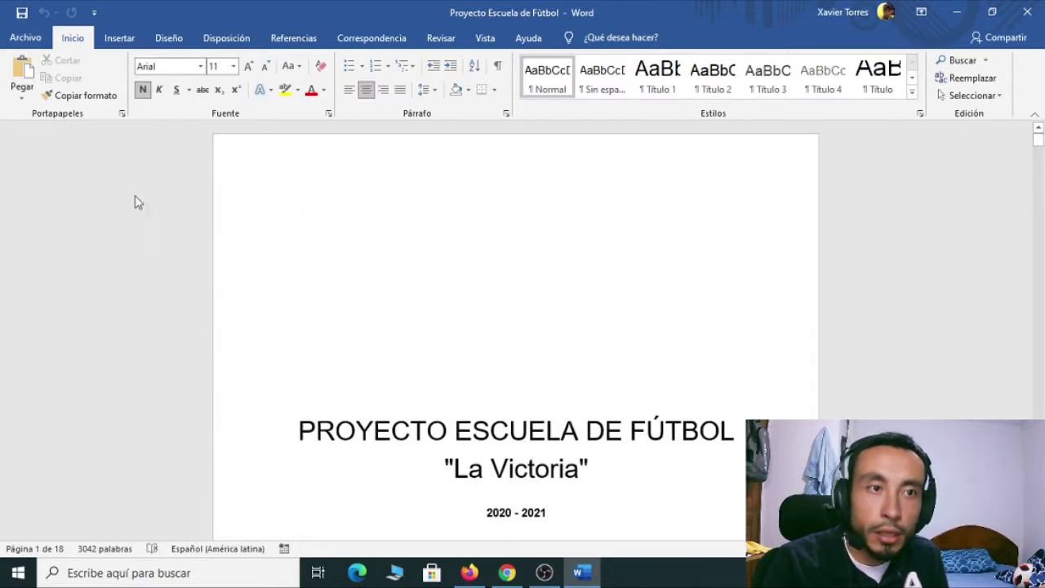
Save a copy of the document in the Escritorio folder as a PDF named "Proyecto Escuela de Fùtbol 1"
left_click(30, 39)
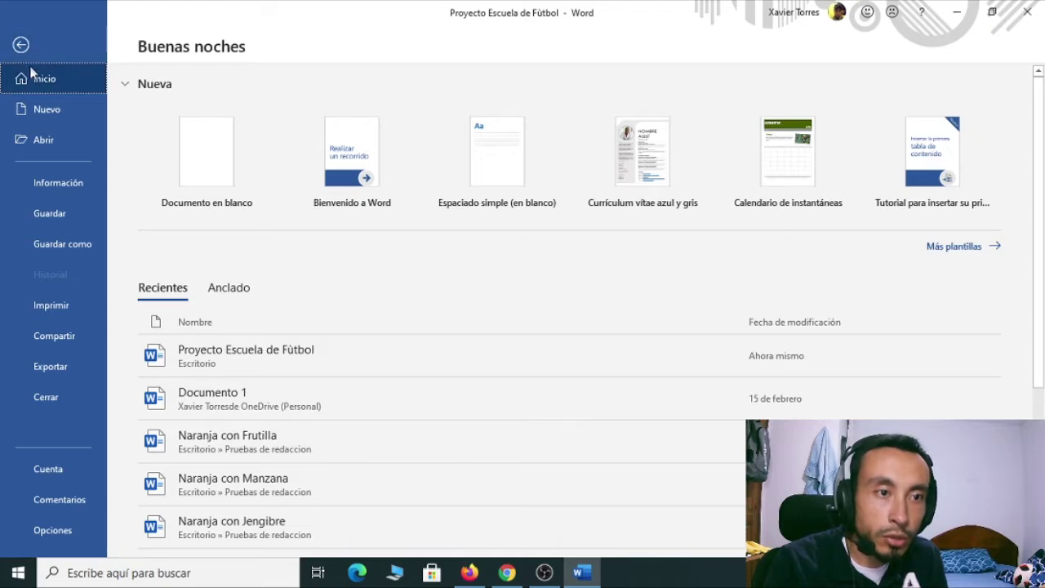
left_click(66, 247)
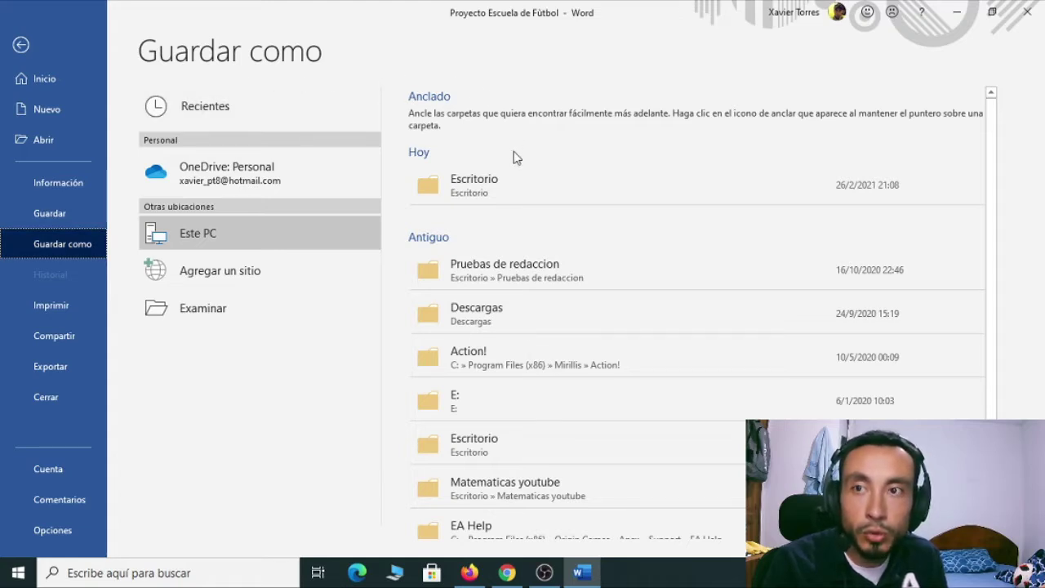
left_click(958, 11)
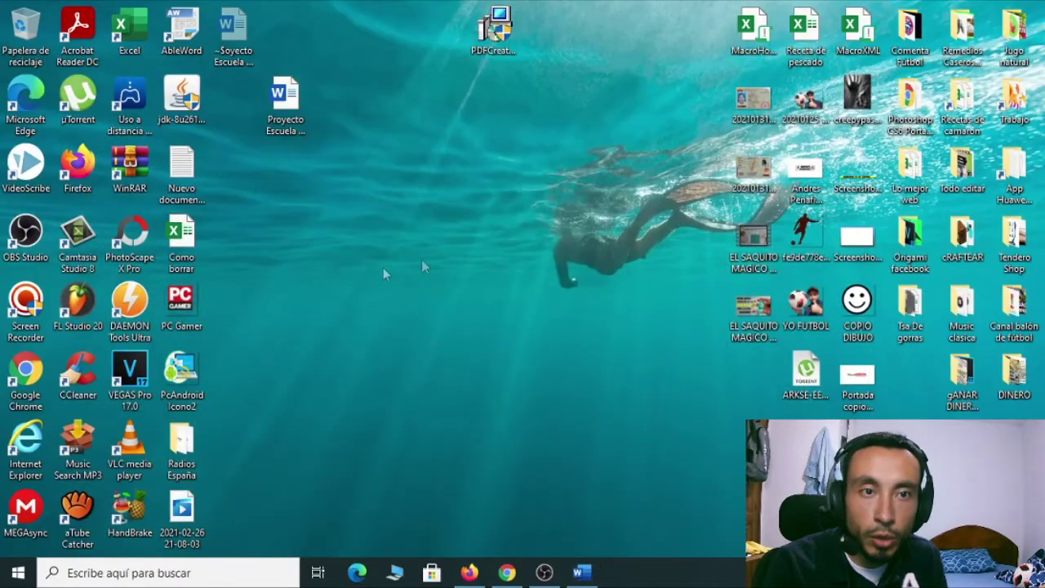
left_click(597, 567)
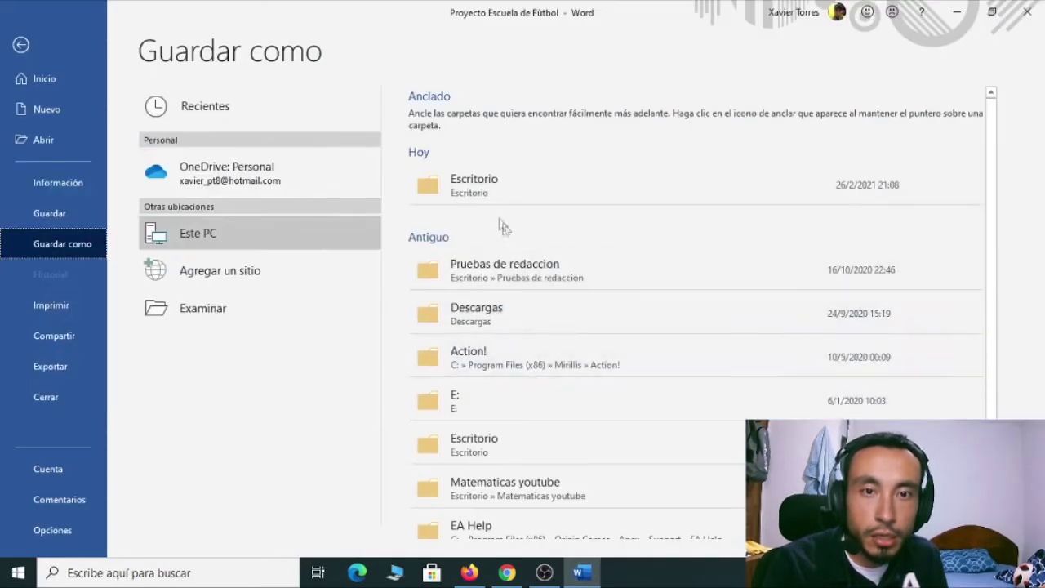
left_click(481, 191)
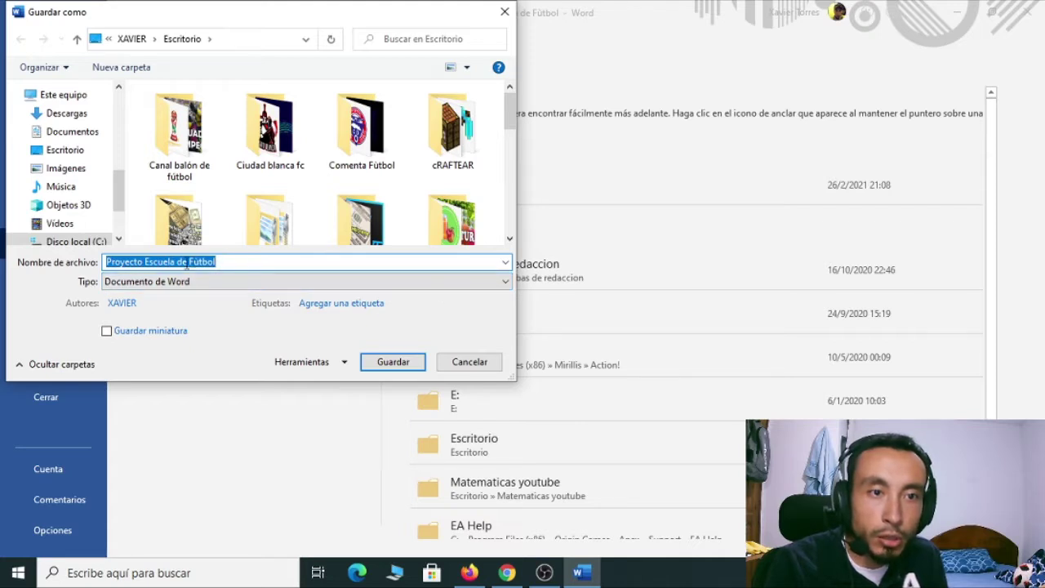
left_click(231, 263)
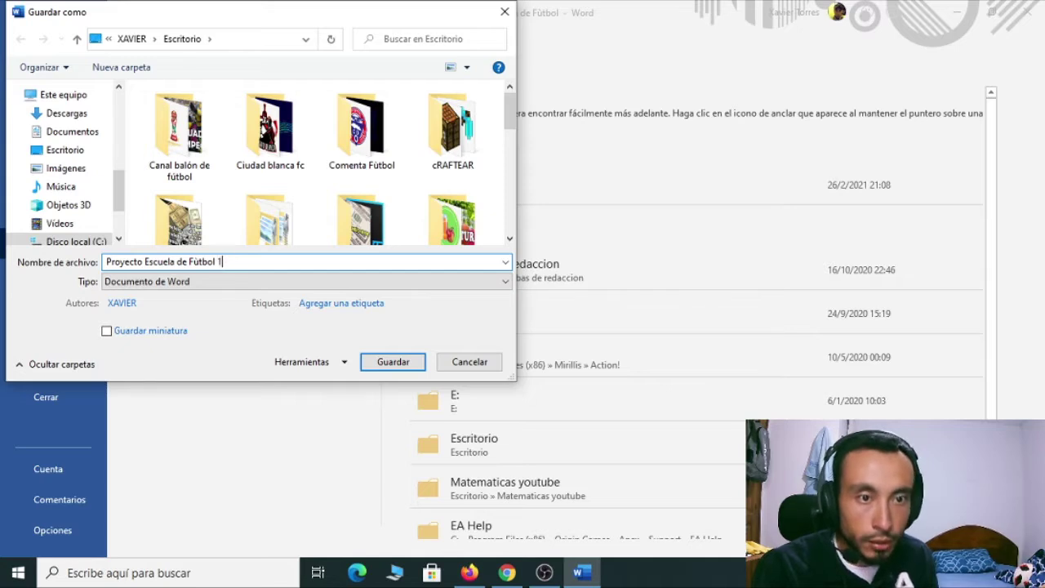
type("1")
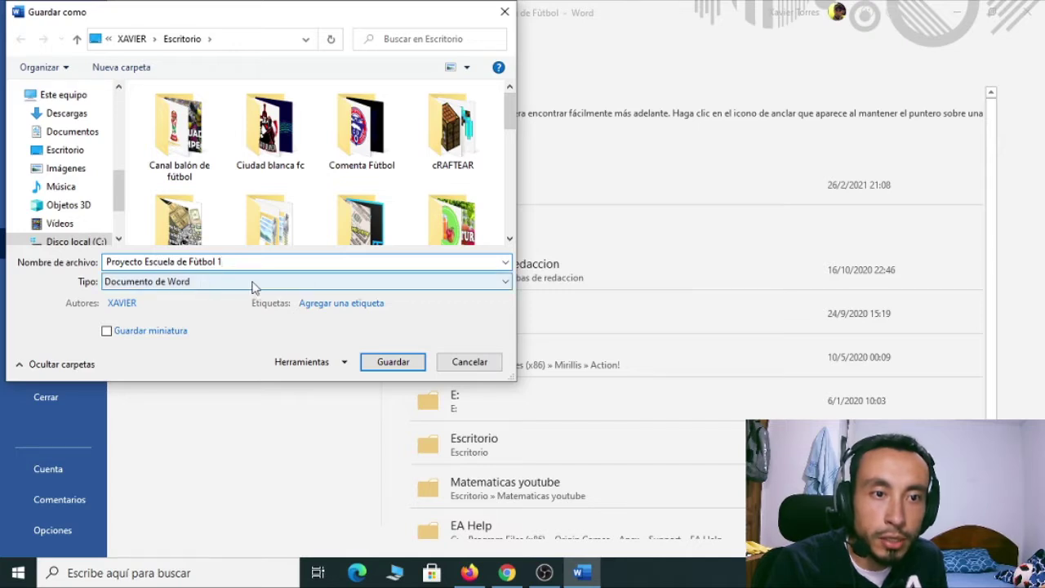
left_click(447, 285)
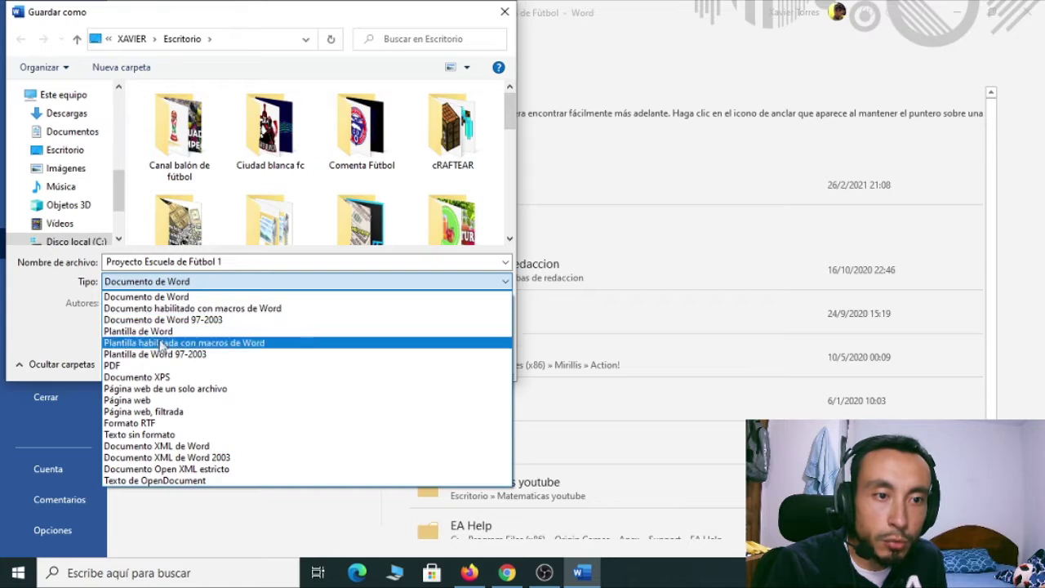
left_click(122, 367)
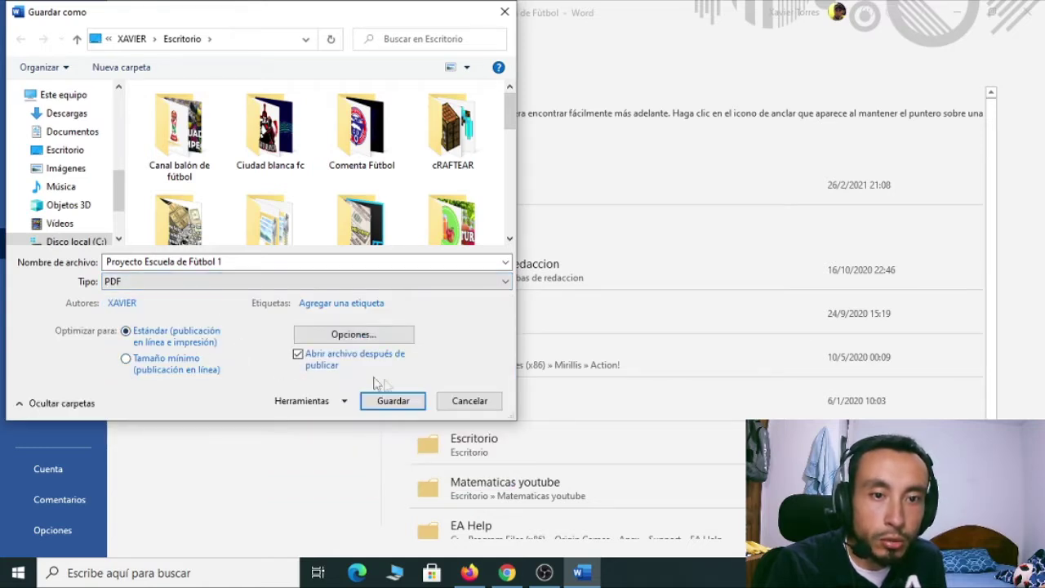
left_click(396, 402)
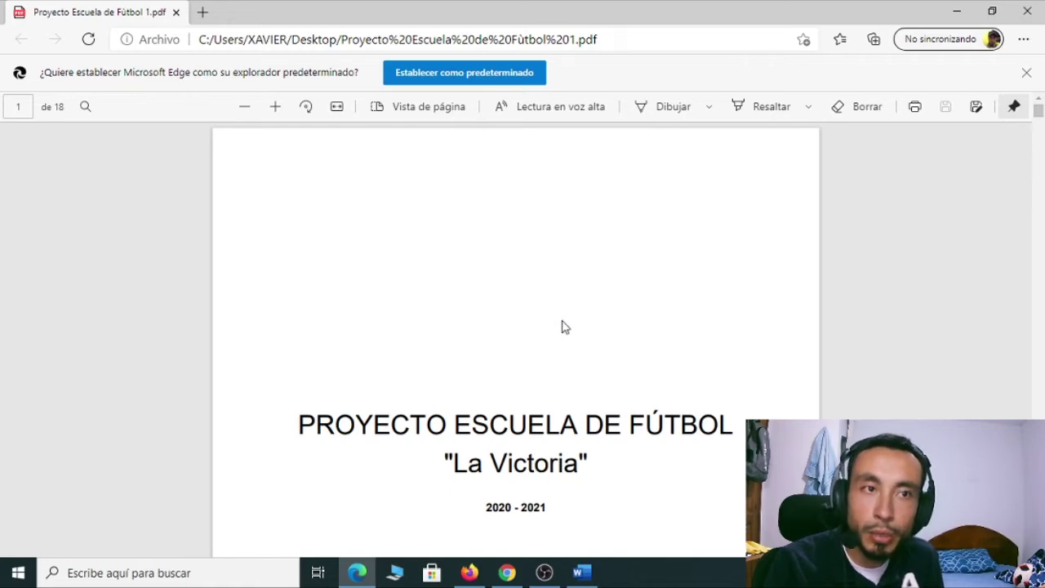
Return to the desktop and arrange the new PDF and the original Word file beside the AbleWord icon's column
left_click(1030, 12)
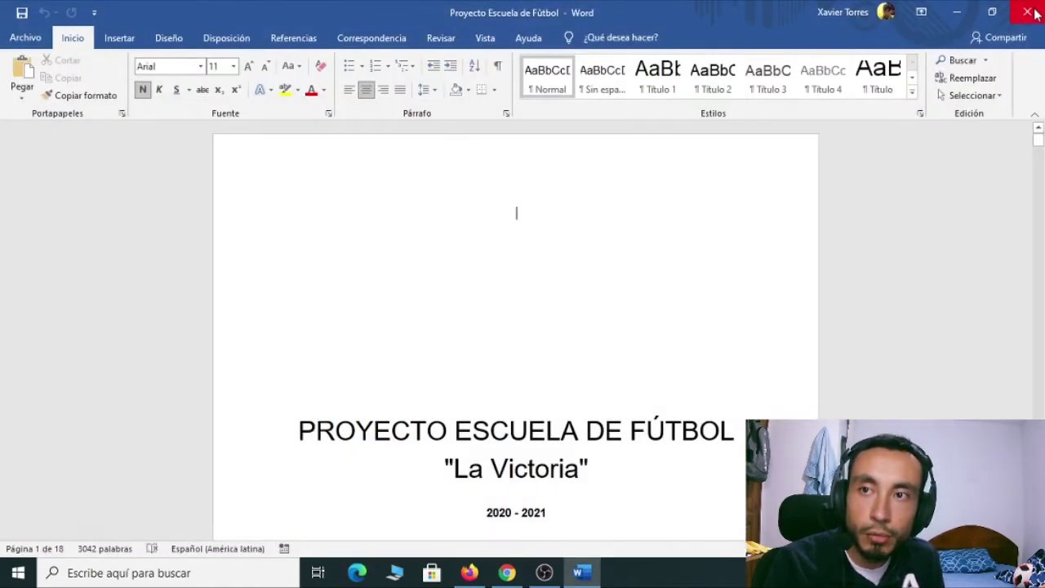
left_click(963, 14)
left_click_drag(237, 27, 439, 117)
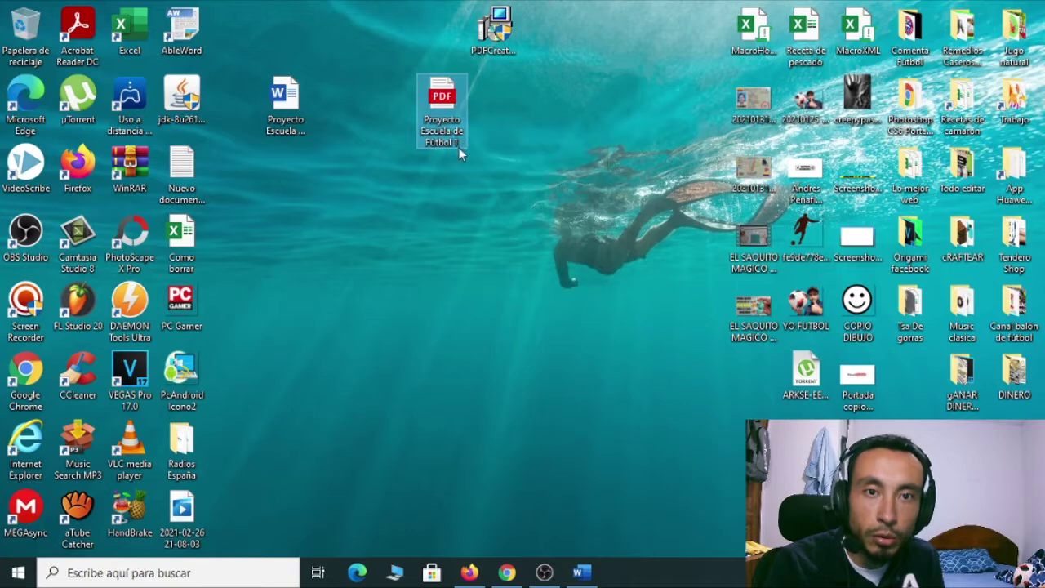
left_click_drag(447, 115, 245, 187)
left_click(285, 110)
left_click_drag(285, 110, 222, 34)
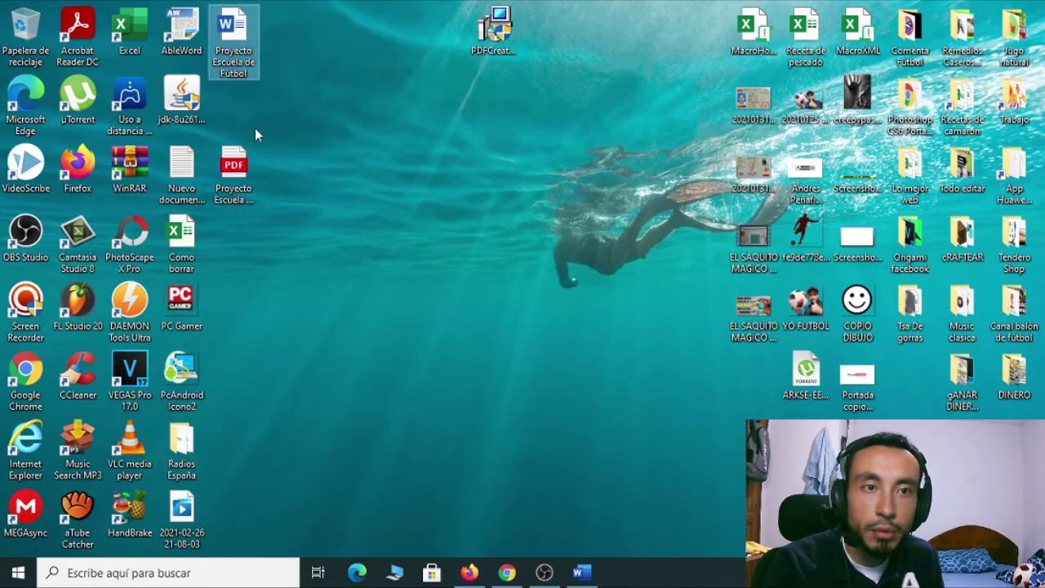
Open the "Proyecto Escuela de Fùtbol 1" PDF in its default viewer, look through the first pages and close it
left_click(234, 173)
key("Return")
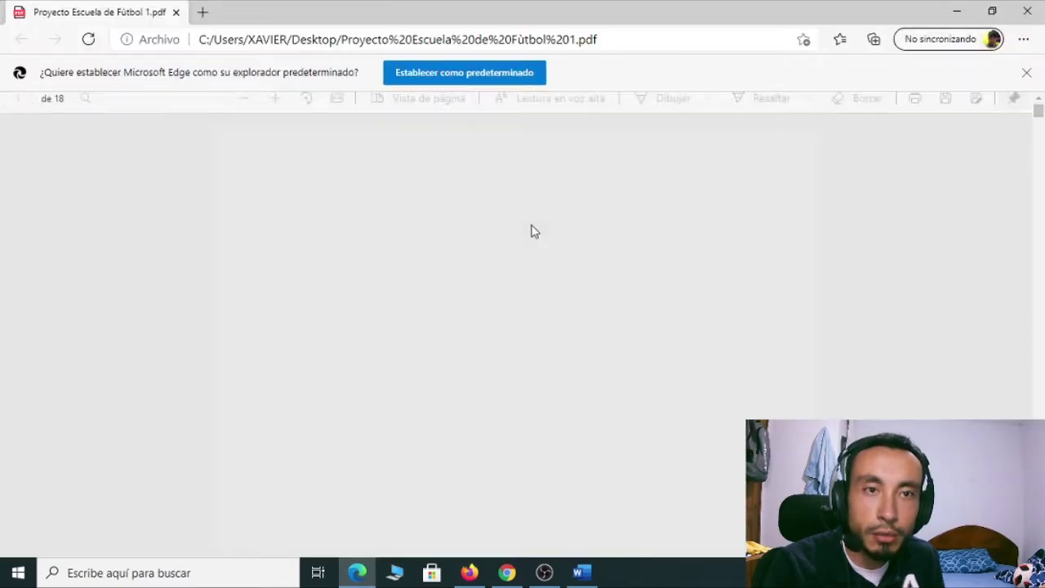
scroll(567, 326, "down", 15)
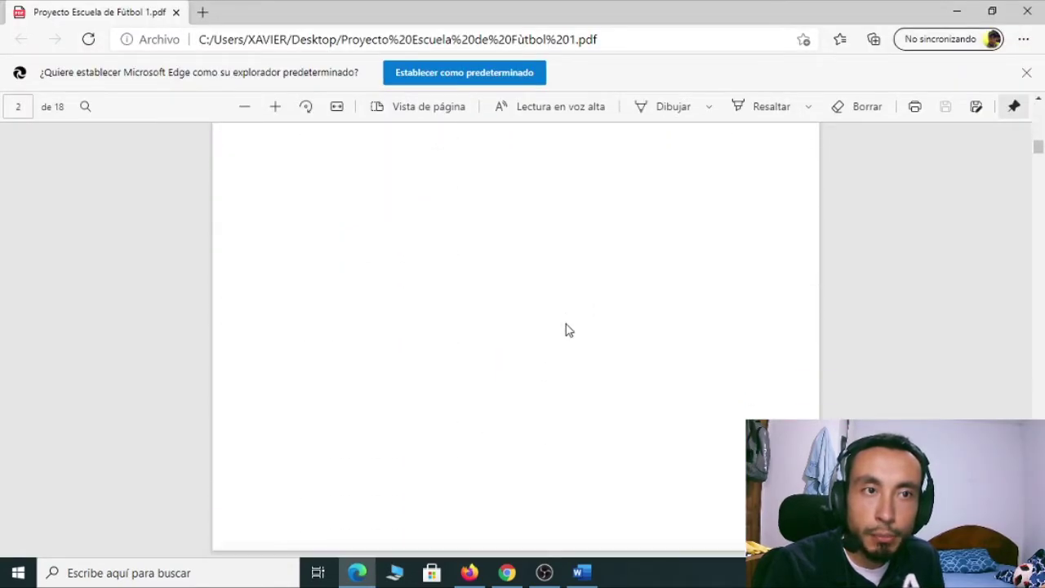
scroll(569, 333, "down", 4)
left_click(1027, 11)
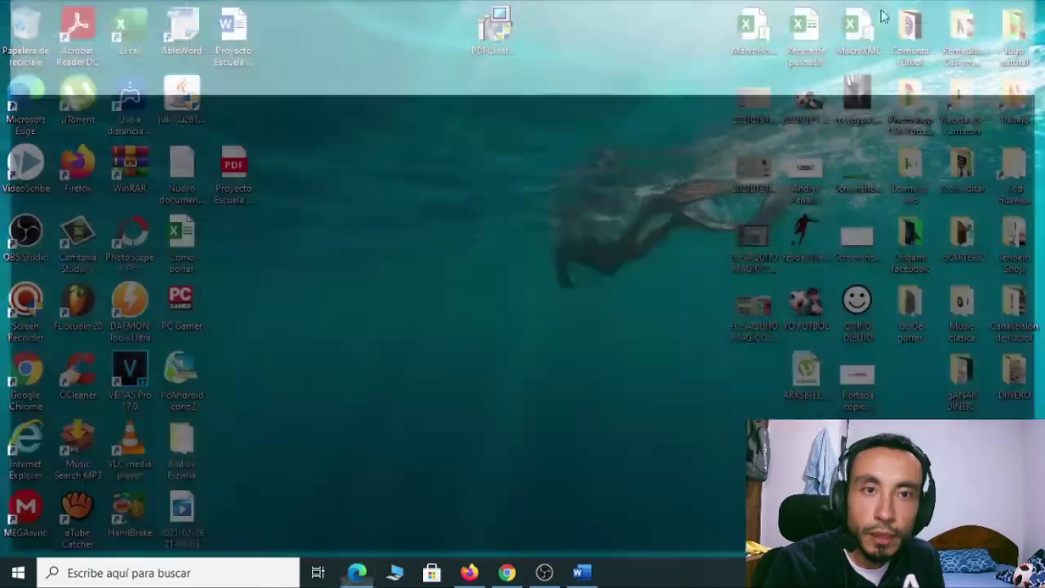
Open the "Proyecto Escuela de Fùtbol 1" PDF with Adobe Acrobat Reader DC and look through its pages
right_click(243, 166)
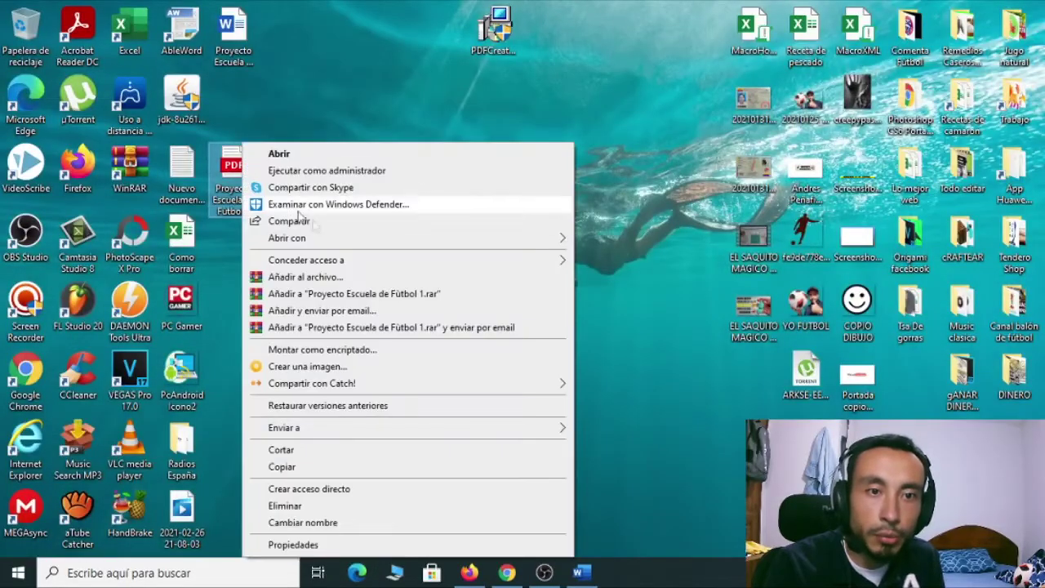
mouse_move(335, 239)
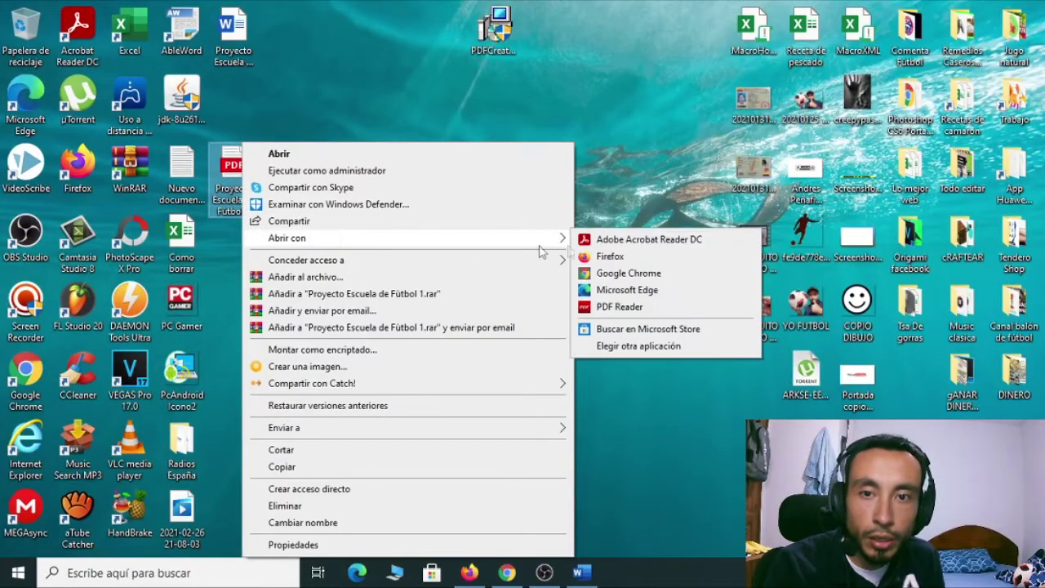
left_click(615, 239)
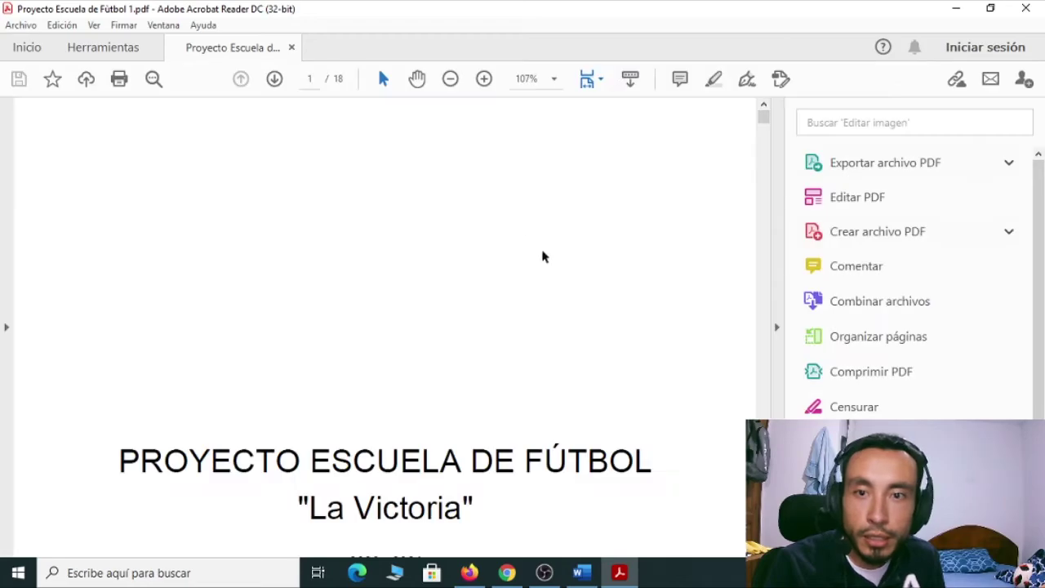
scroll(544, 256, "down", 10)
scroll(544, 268, "down", 10)
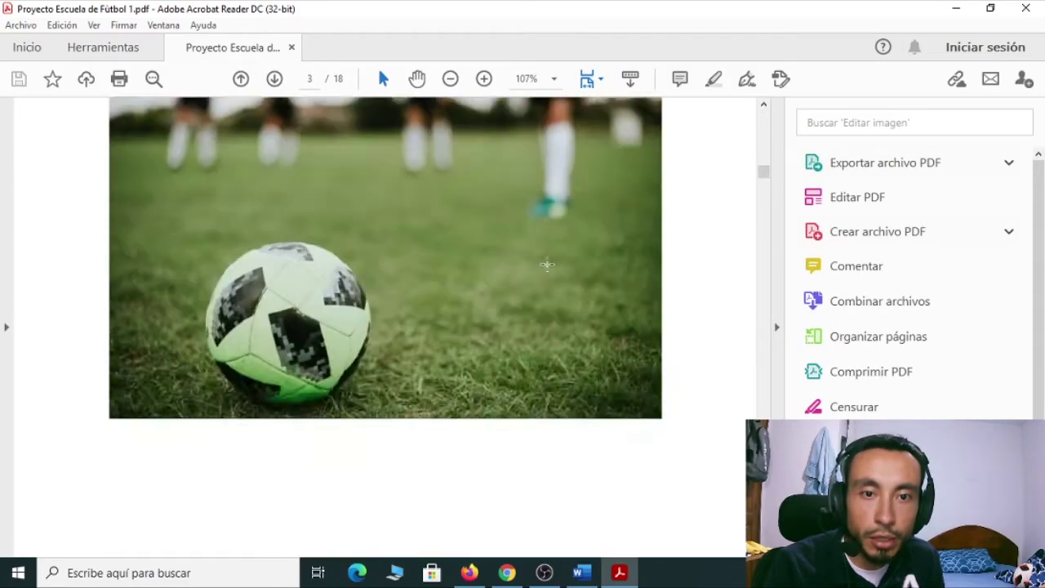
scroll(544, 266, "down", 10)
scroll(540, 270, "down", 10)
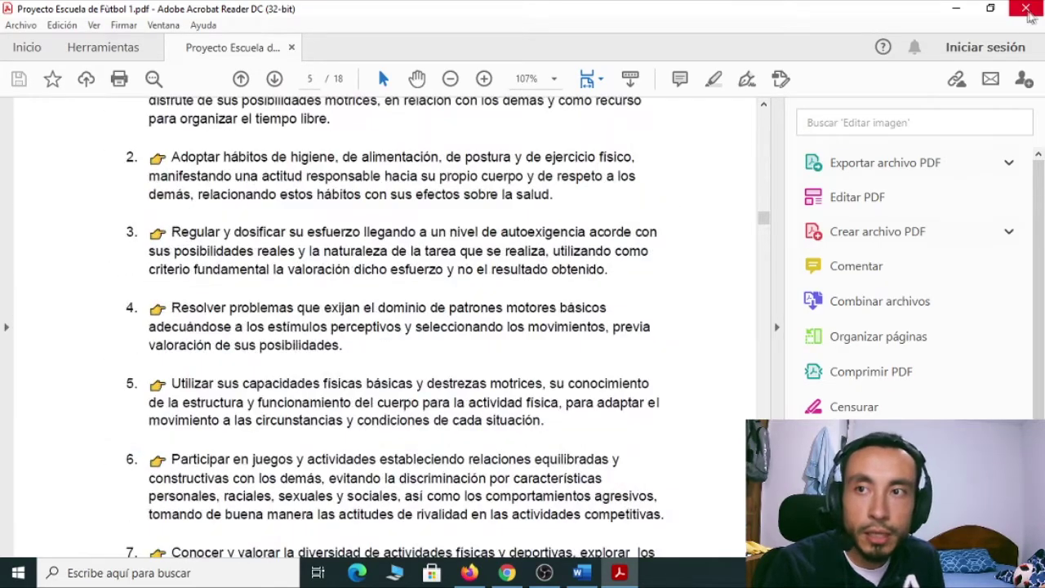
Close Acrobat Reader without making it the default PDF application, and move the PDF directly below the Word file on the desktop
left_click(1031, 13)
left_click(1043, 8)
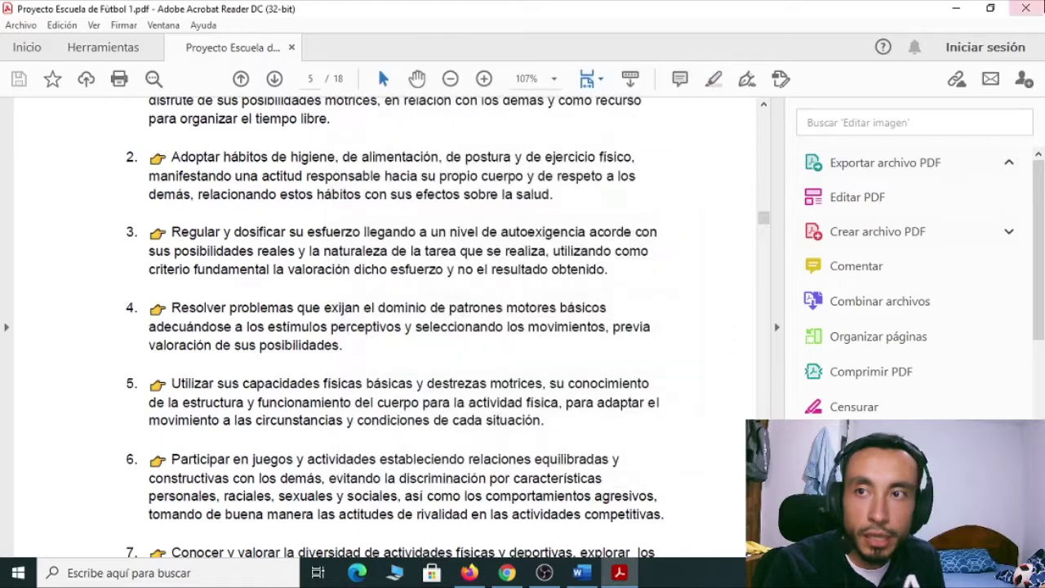
left_click(1031, 10)
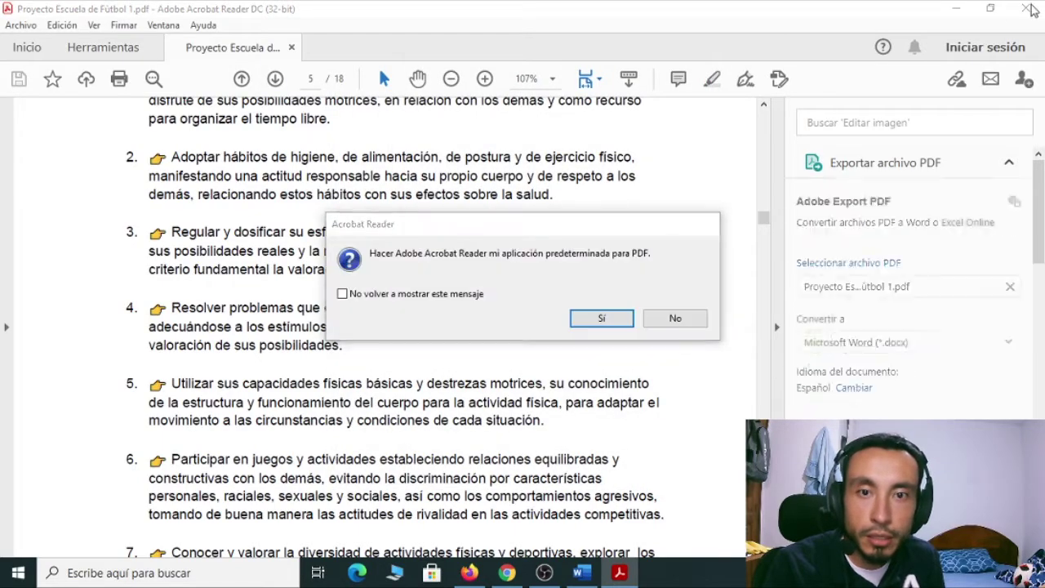
left_click(670, 318)
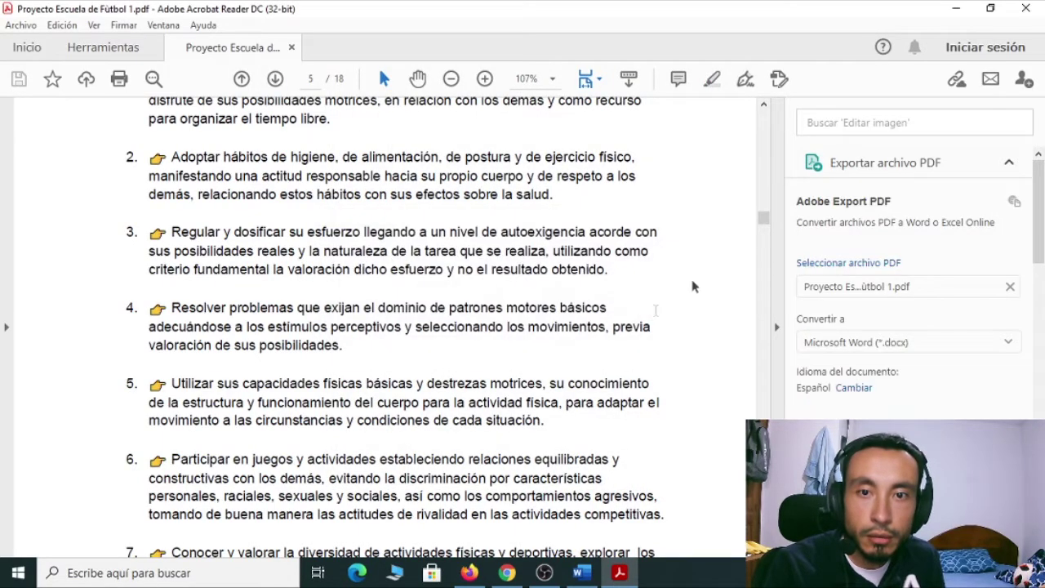
left_click(1031, 8)
left_click_drag(253, 206, 254, 137)
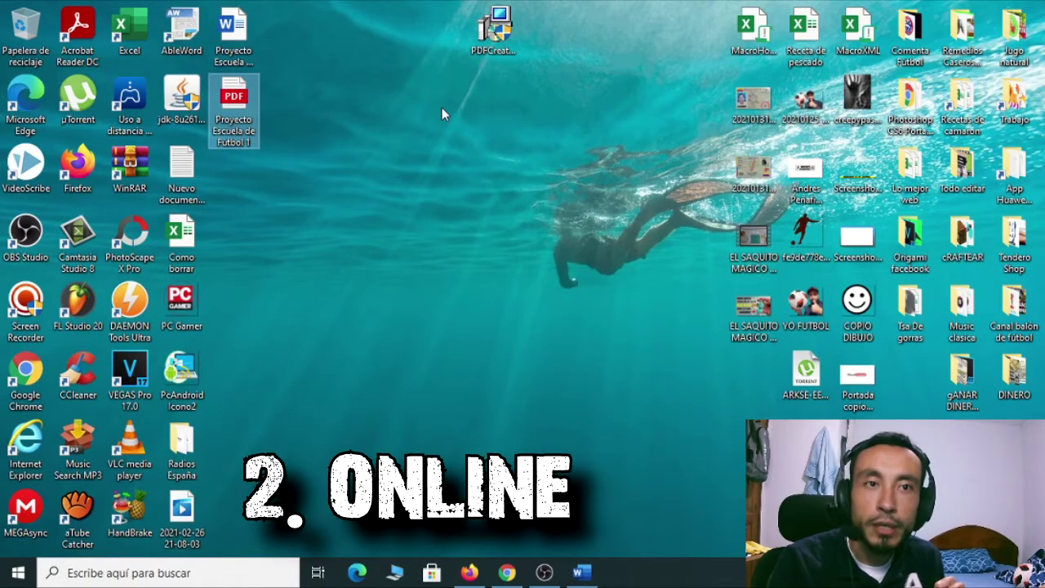
Switch to Chrome and search Google in a new tab for "convertir de word a pdf"
left_click(508, 572)
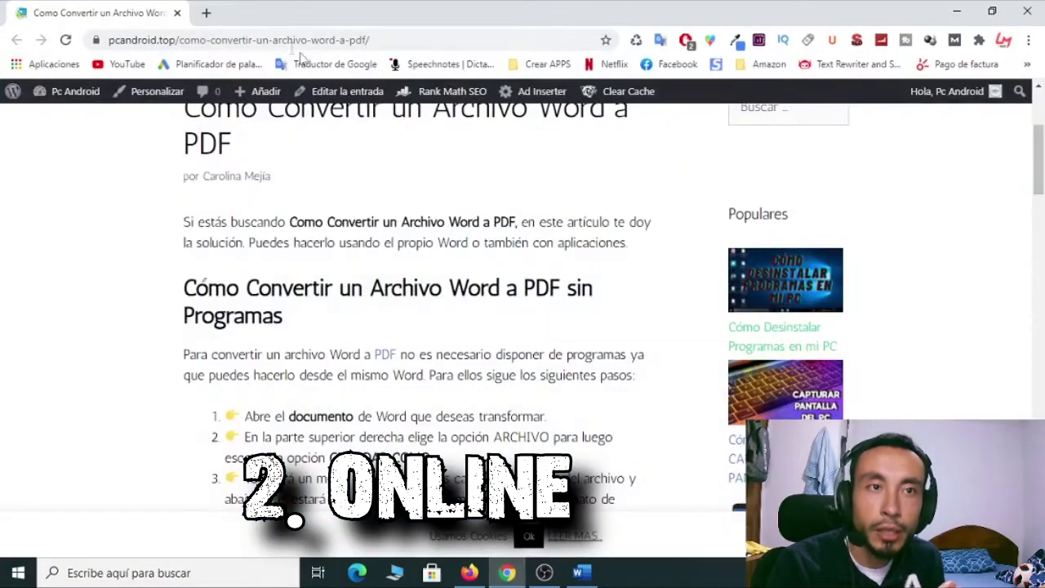
left_click(206, 13)
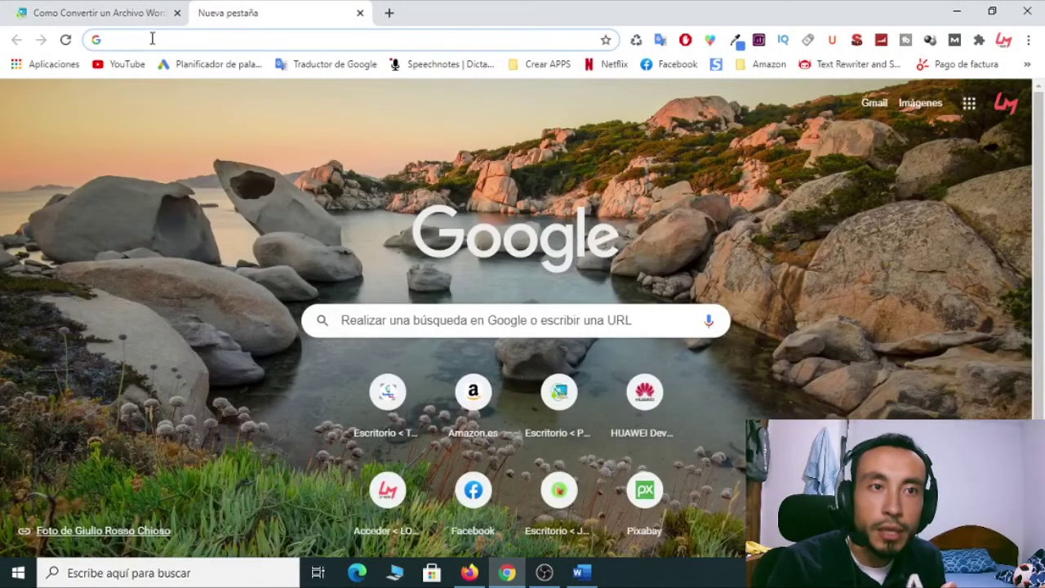
left_click(152, 38)
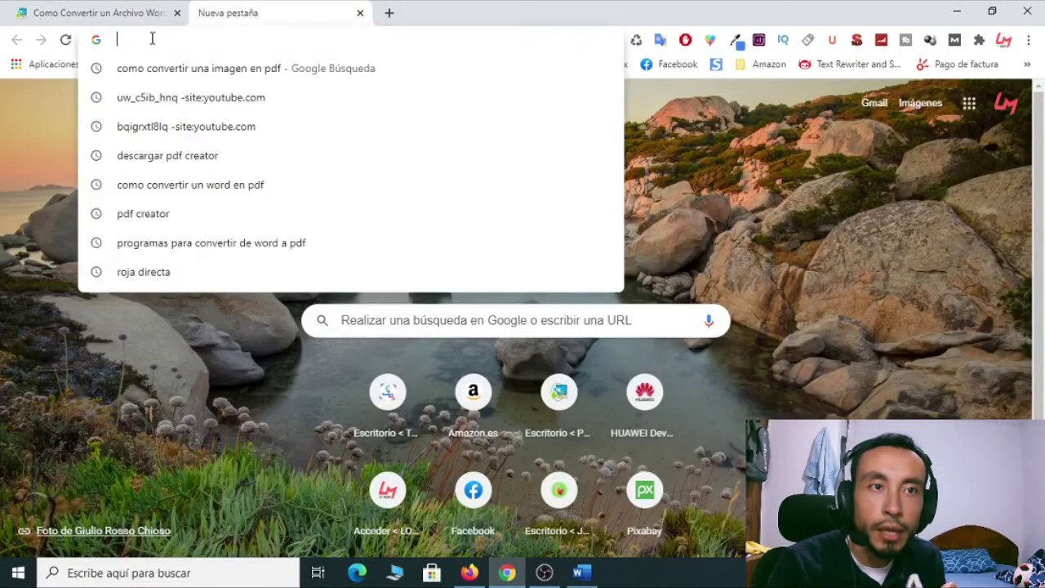
type("convert")
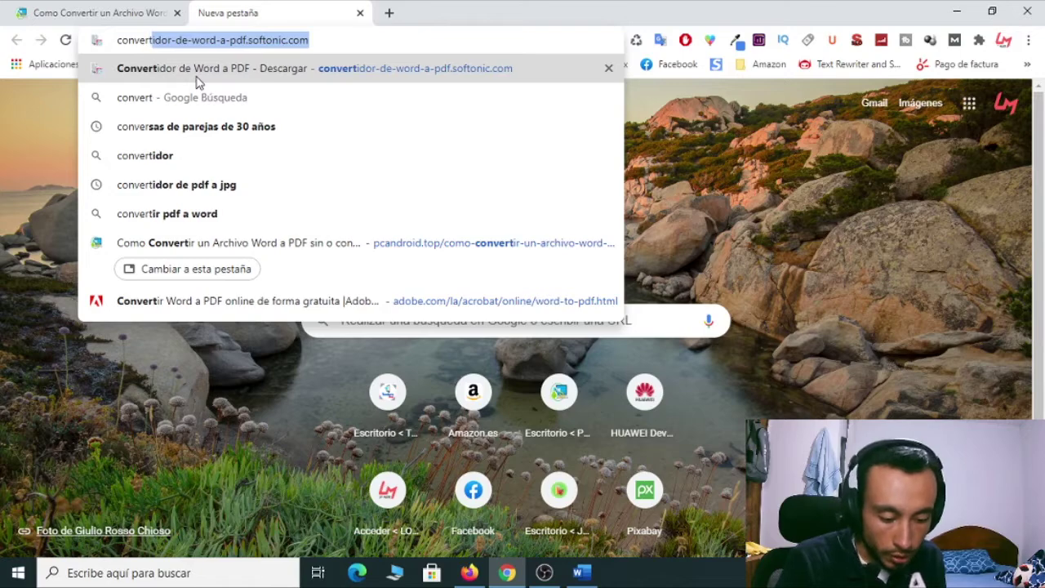
type("ir de ")
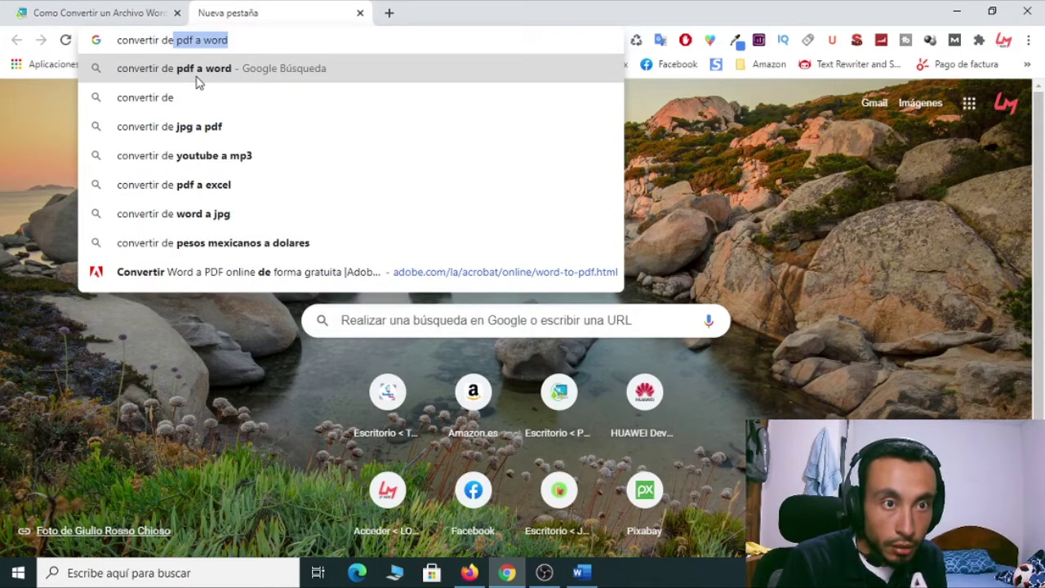
type("wo")
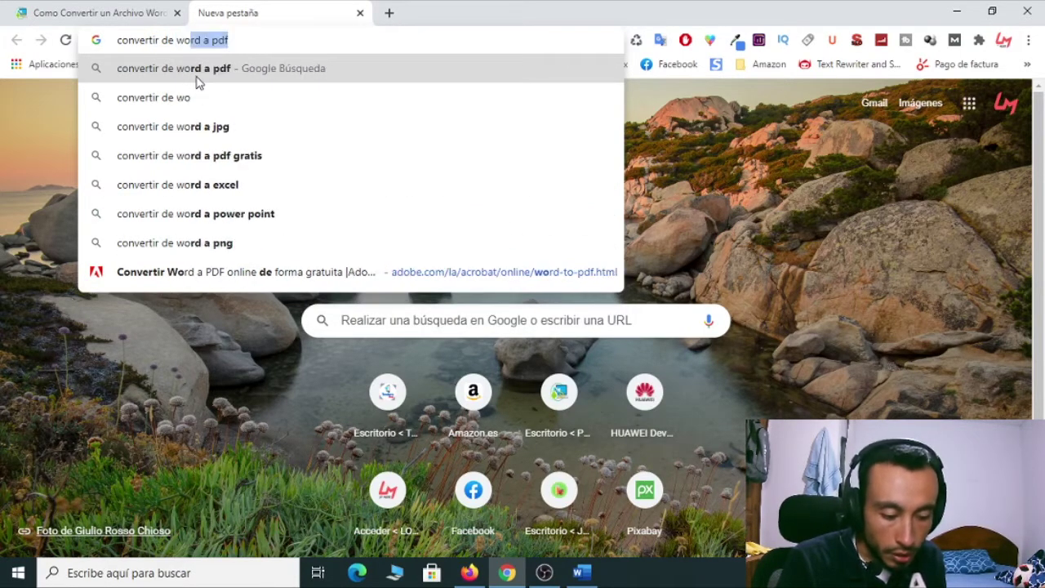
type("rd a ")
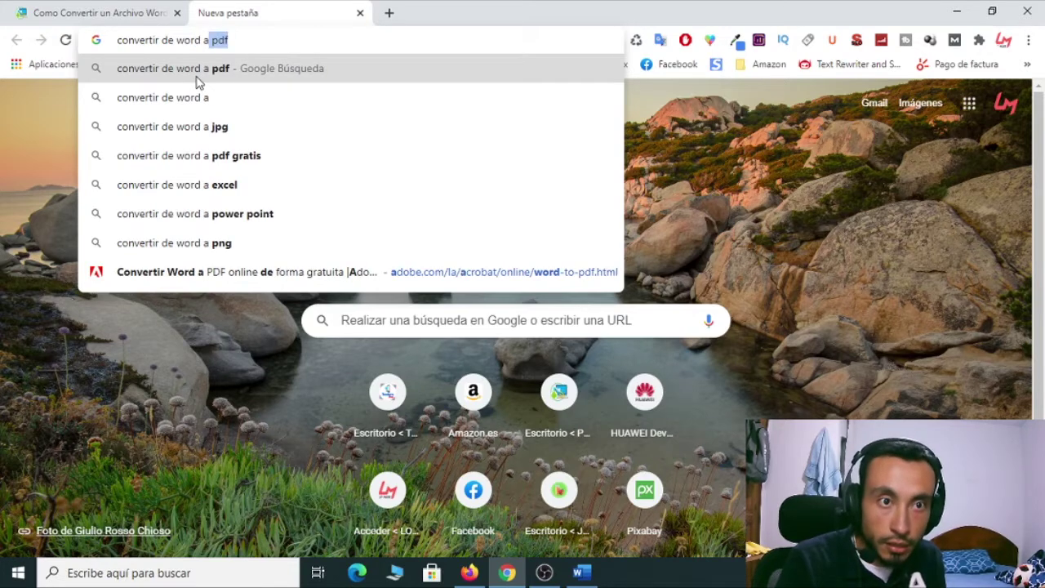
type("pdf")
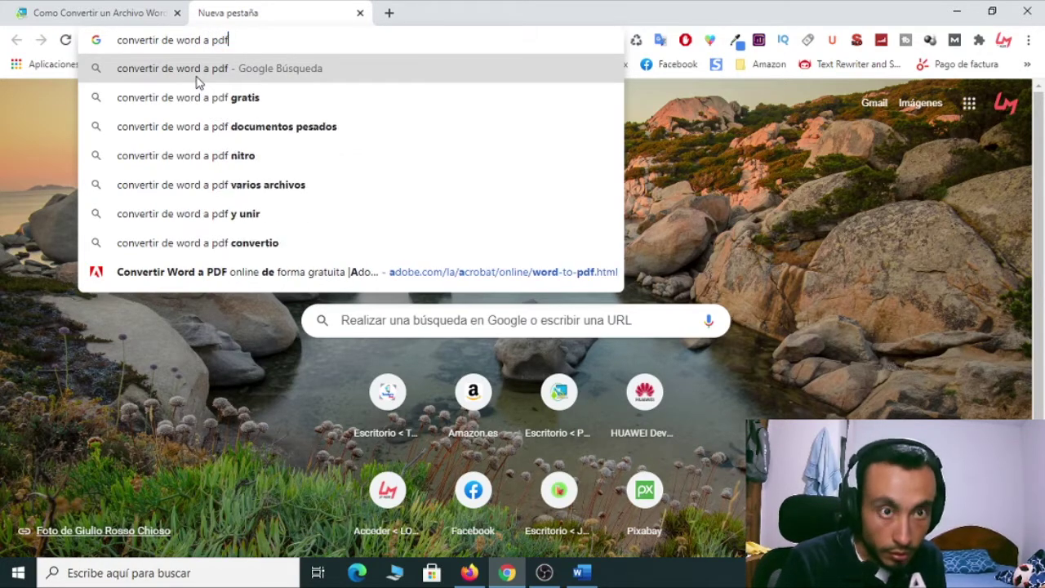
left_click(196, 76)
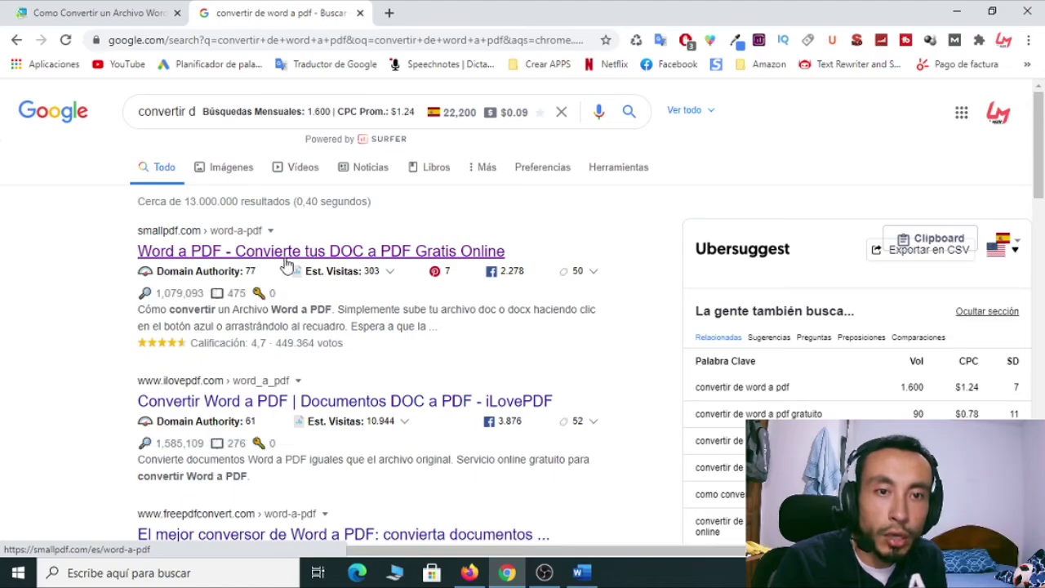
Open the smallpdf.com Word to PDF converter from the search results and dismiss its Chrome extension offer
scroll(287, 263, "down", 5)
scroll(322, 263, "up", 4)
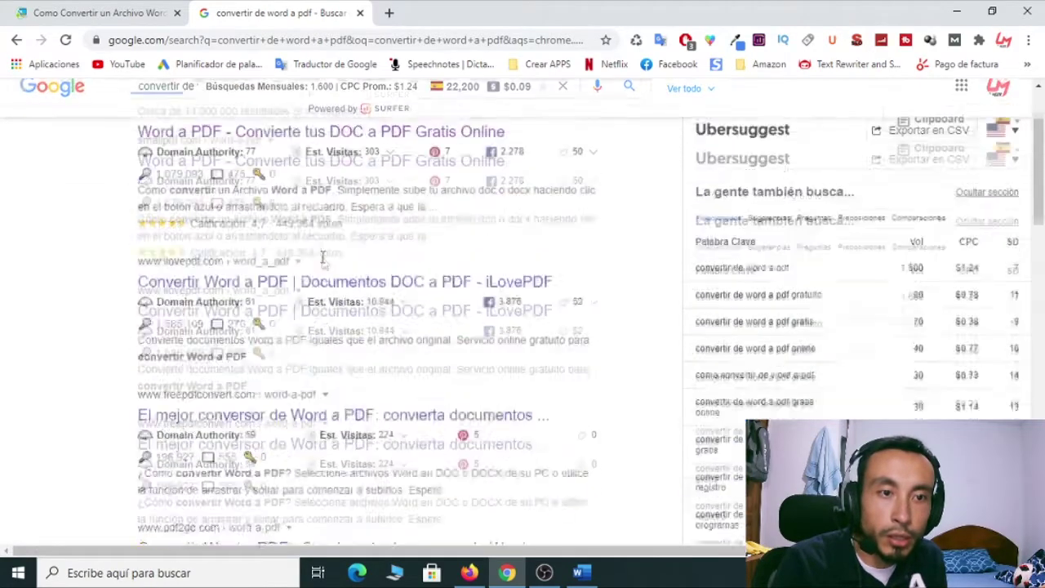
scroll(323, 260, "up", 1)
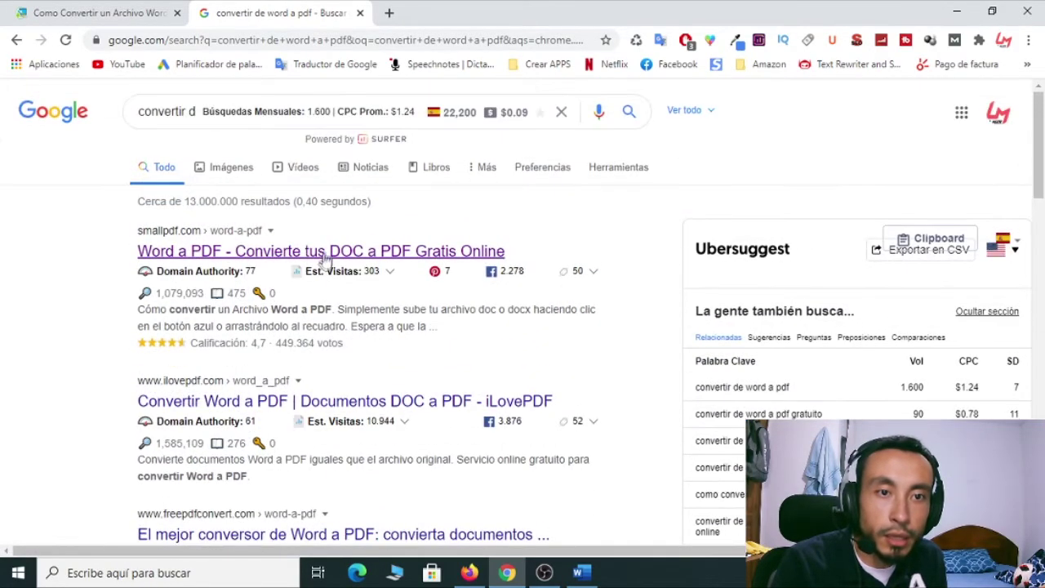
left_click(325, 255)
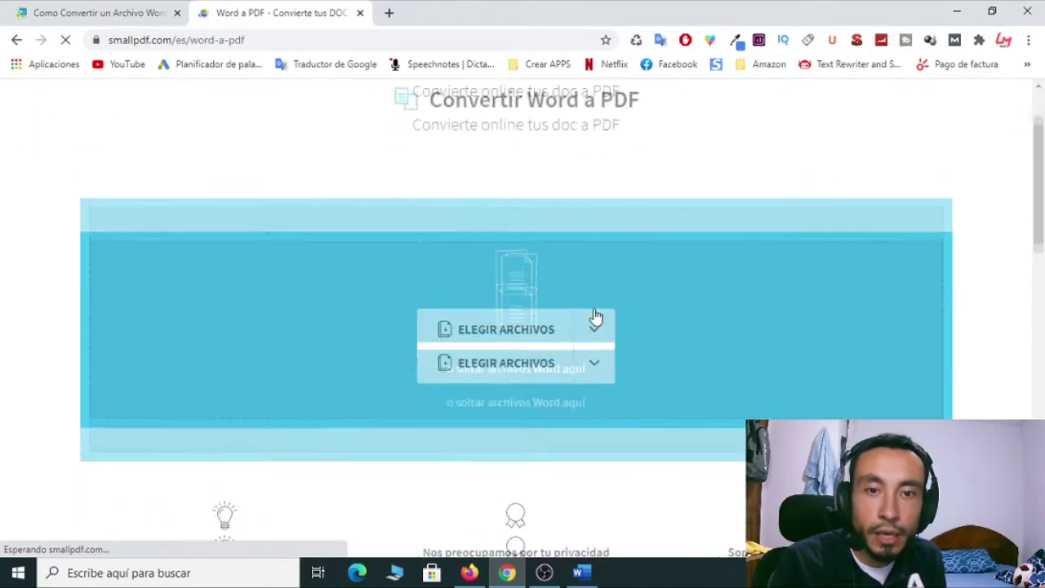
scroll(595, 316, "down", 3)
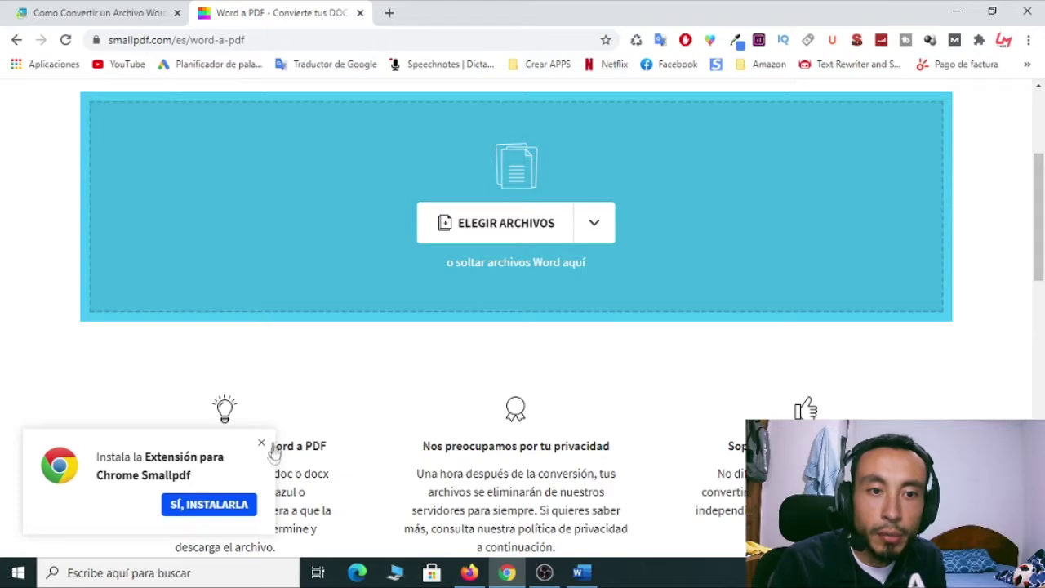
left_click(262, 446)
scroll(518, 289, "up", 3)
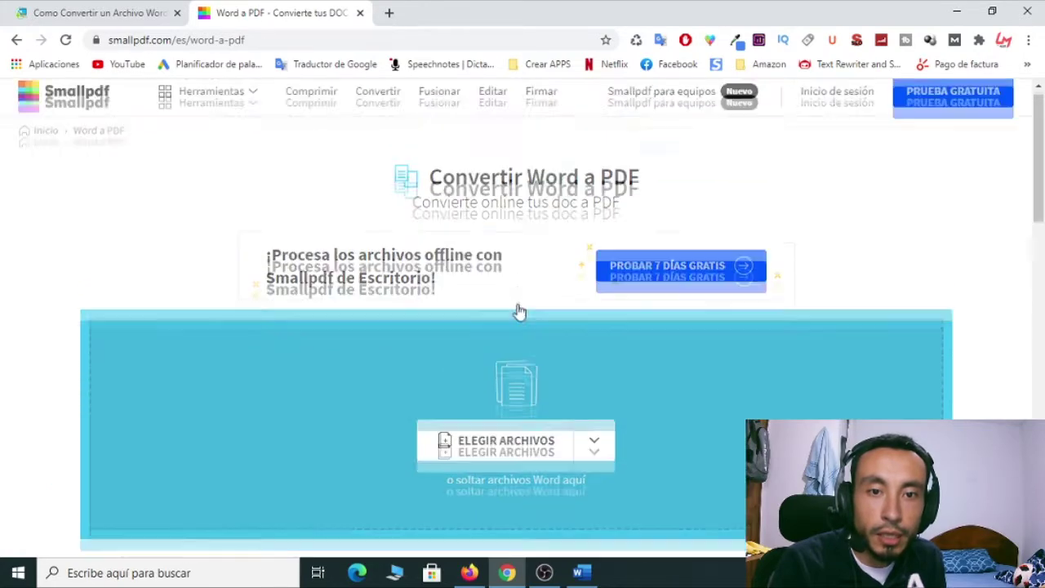
Upload the "Proyecto Escuela de Fùtbol" Word file from the desktop to the online converter
scroll(517, 306, "down", 3)
left_click(511, 233)
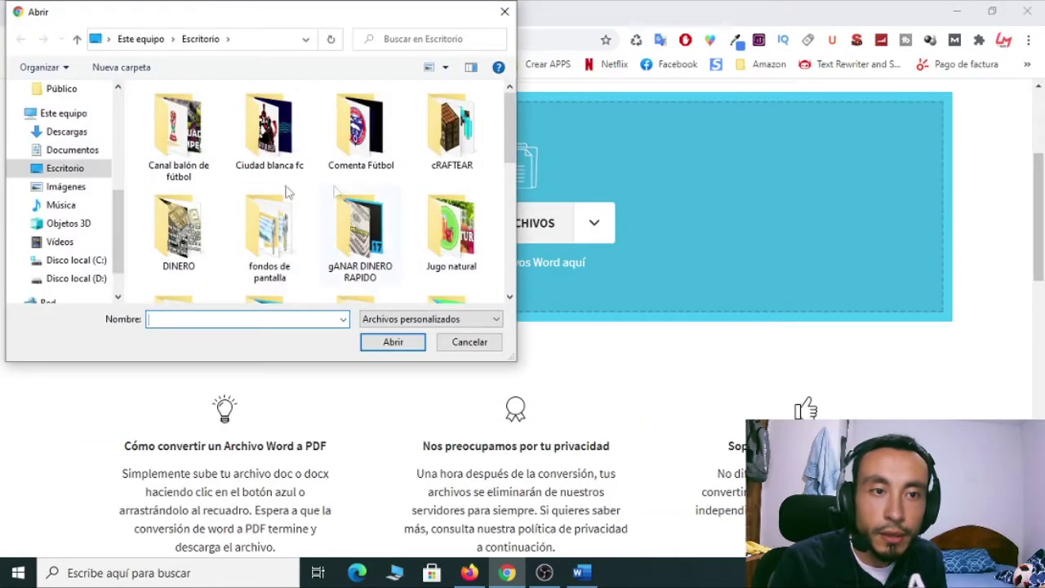
scroll(327, 190, "down", 5)
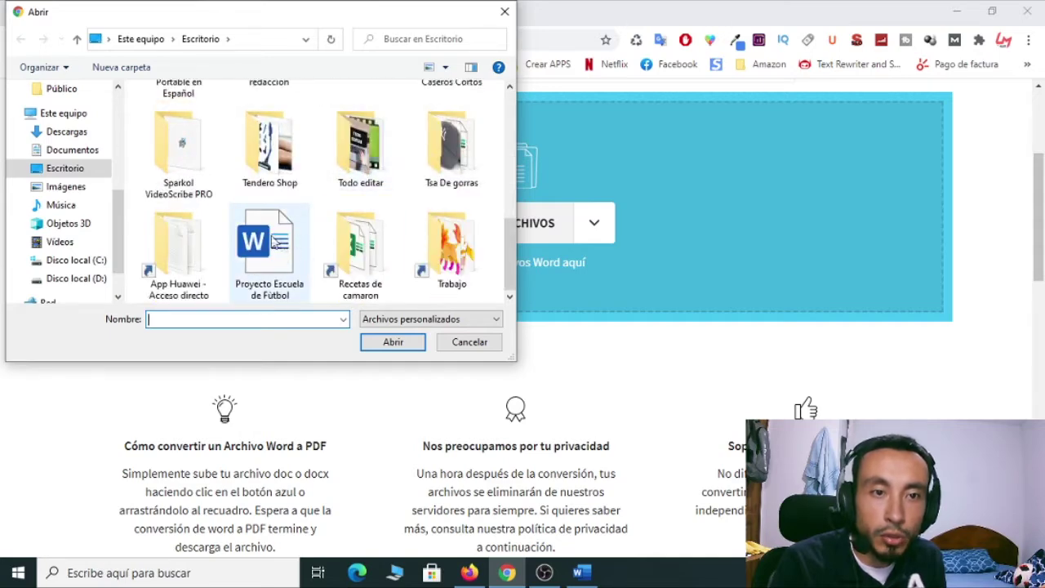
left_click(272, 242)
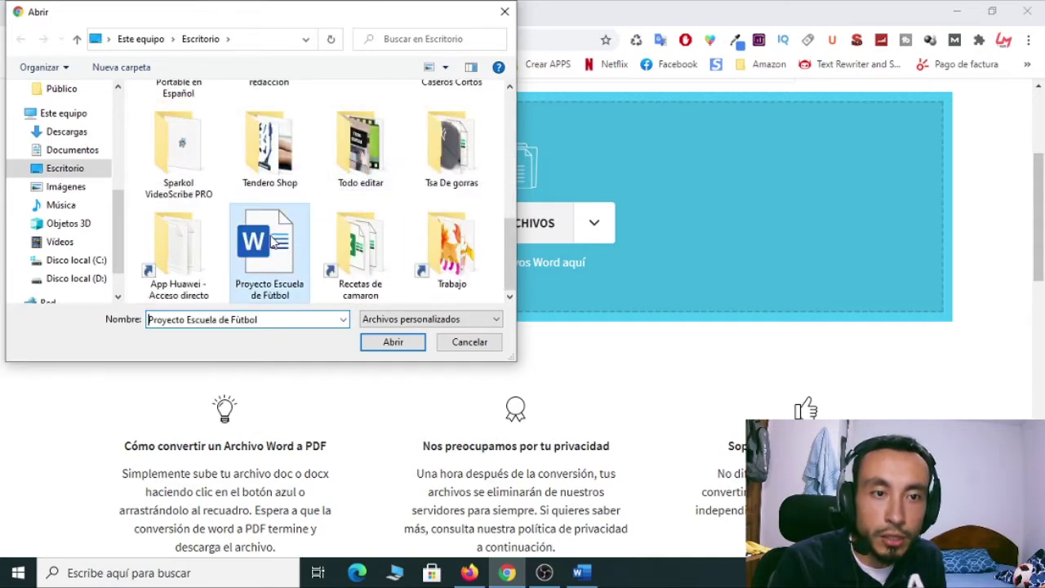
left_click(415, 343)
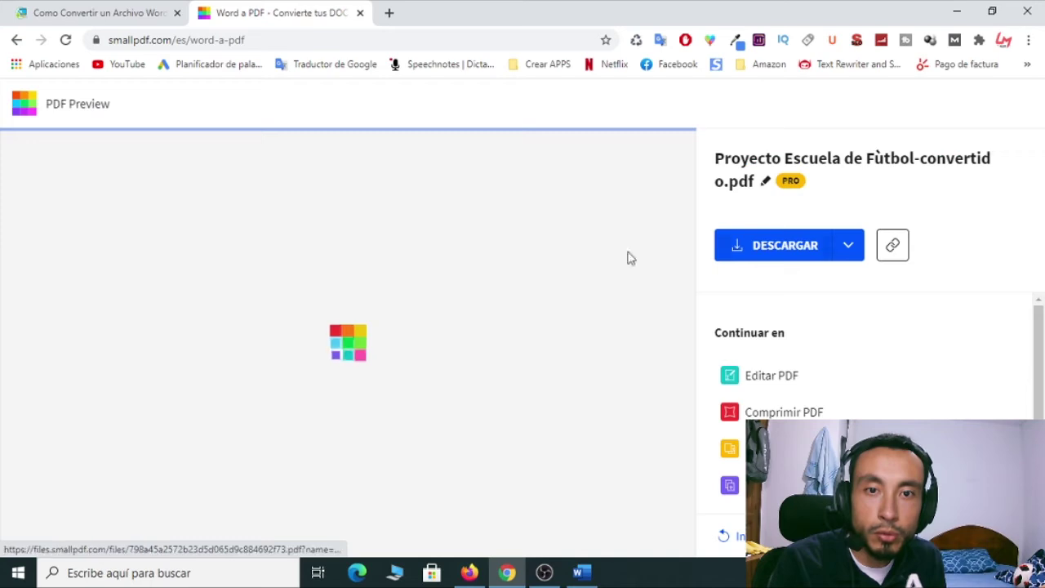
Look through the first pages of the converted document's preview and download the PDF
scroll(422, 274, "down", 10)
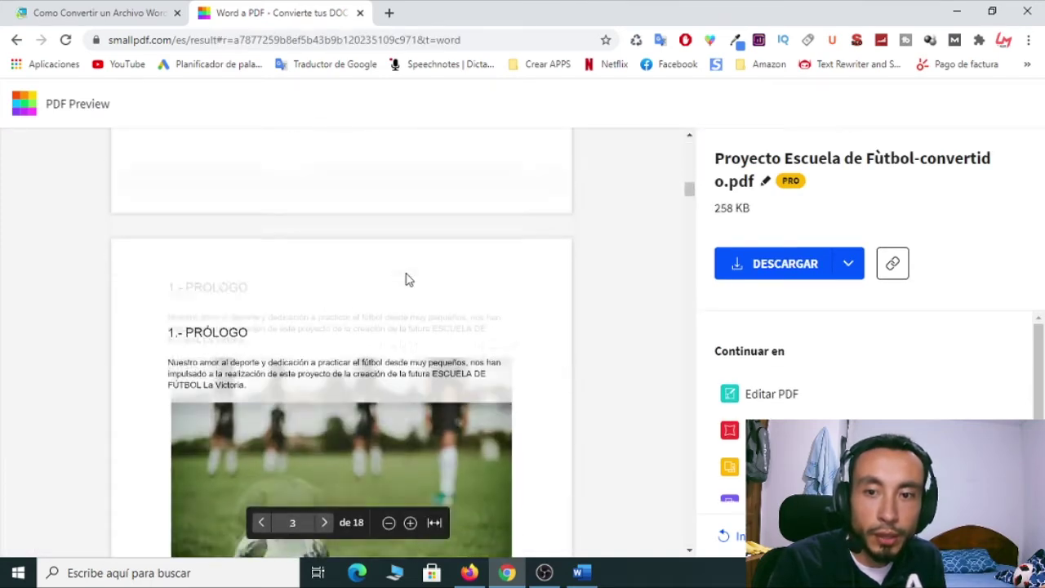
scroll(407, 280, "down", 5)
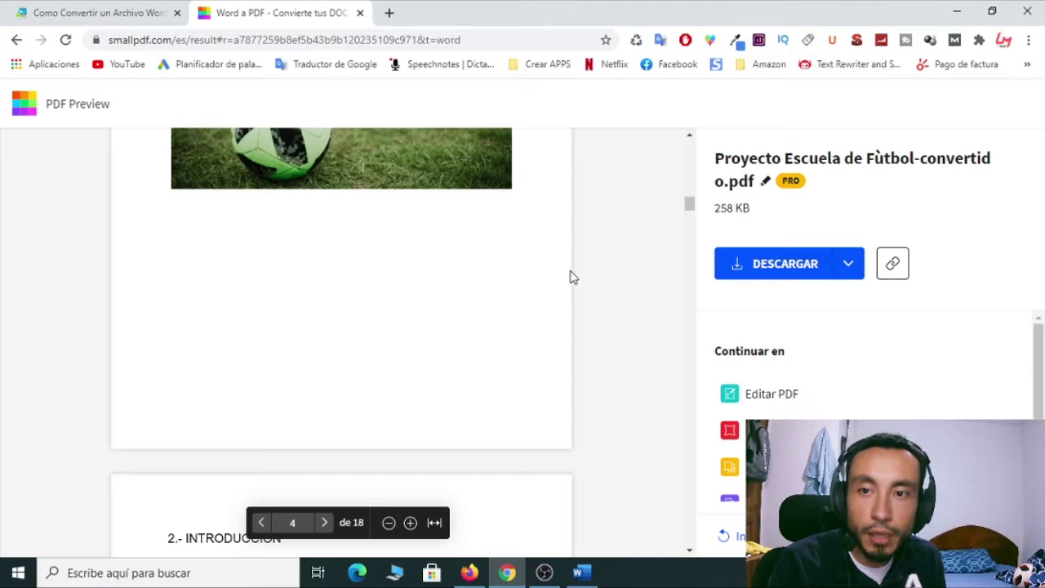
left_click(848, 264)
left_click(948, 272)
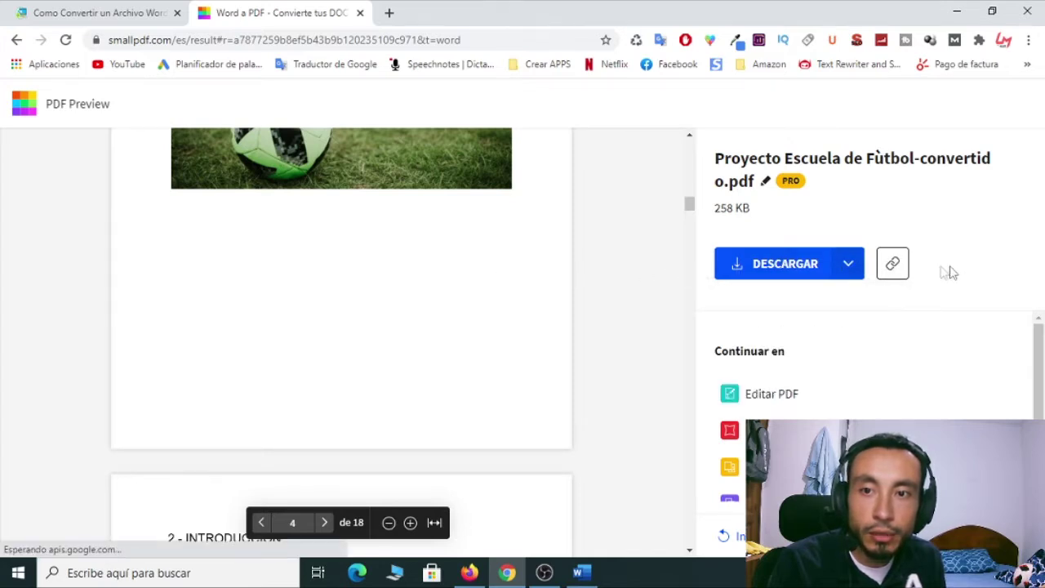
left_click(785, 263)
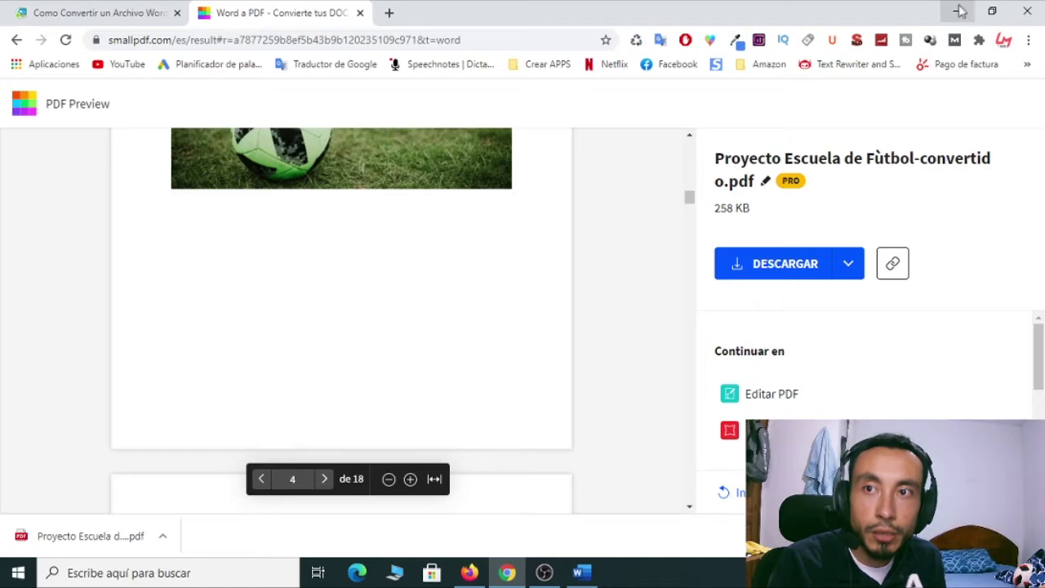
Minimize the browser, open the Downloads folder in File Explorer and place its window clear of the desktop's file icons
left_click(960, 12)
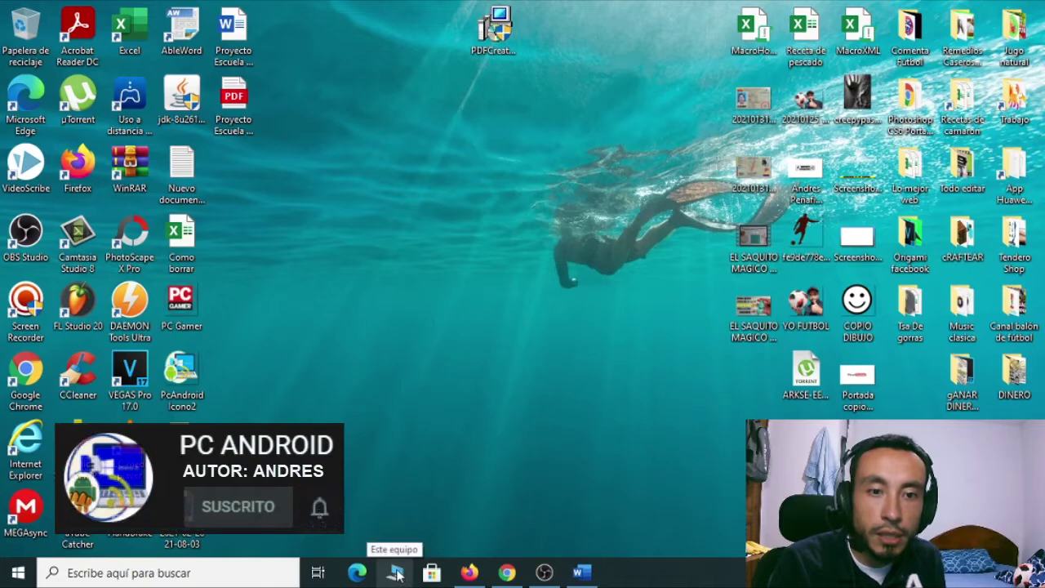
left_click(397, 575)
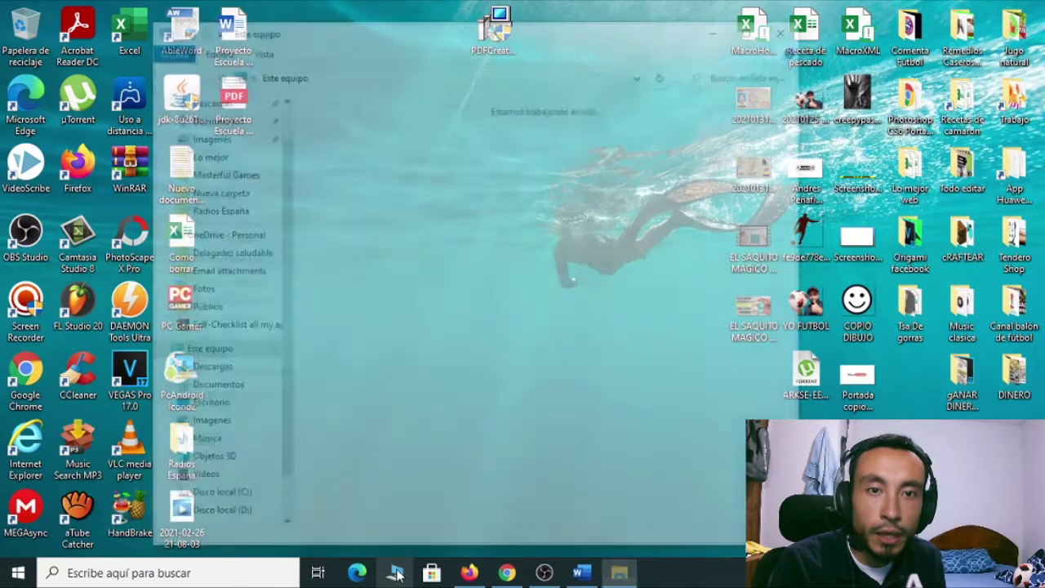
double_click(390, 139)
left_click_drag(457, 40, 718, 41)
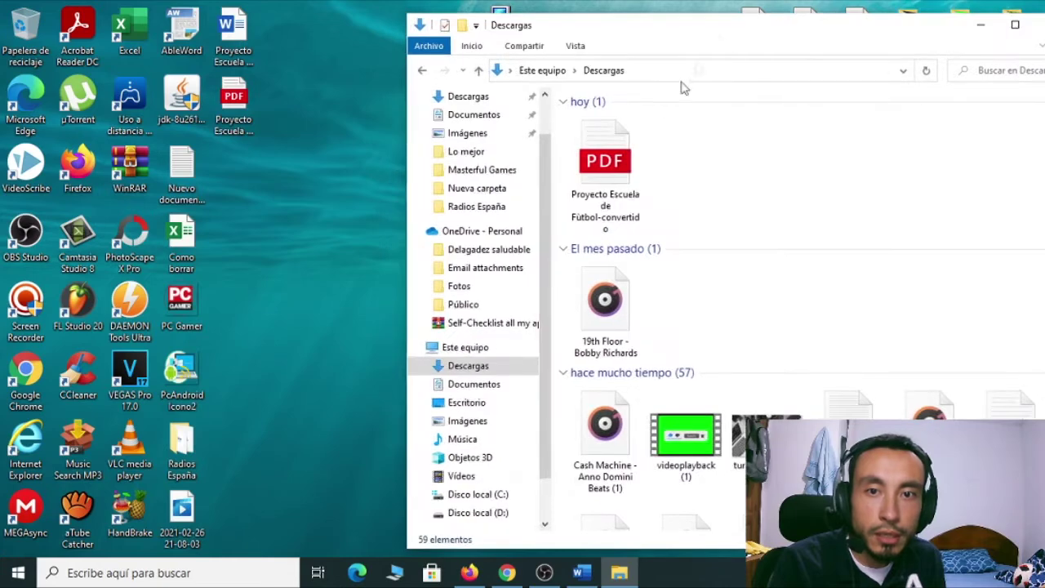
Move the "Proyecto Escuela de Fùtbol-convertido" PDF from Downloads to the desktop below the first PDF, and close the folder window
left_click(629, 221)
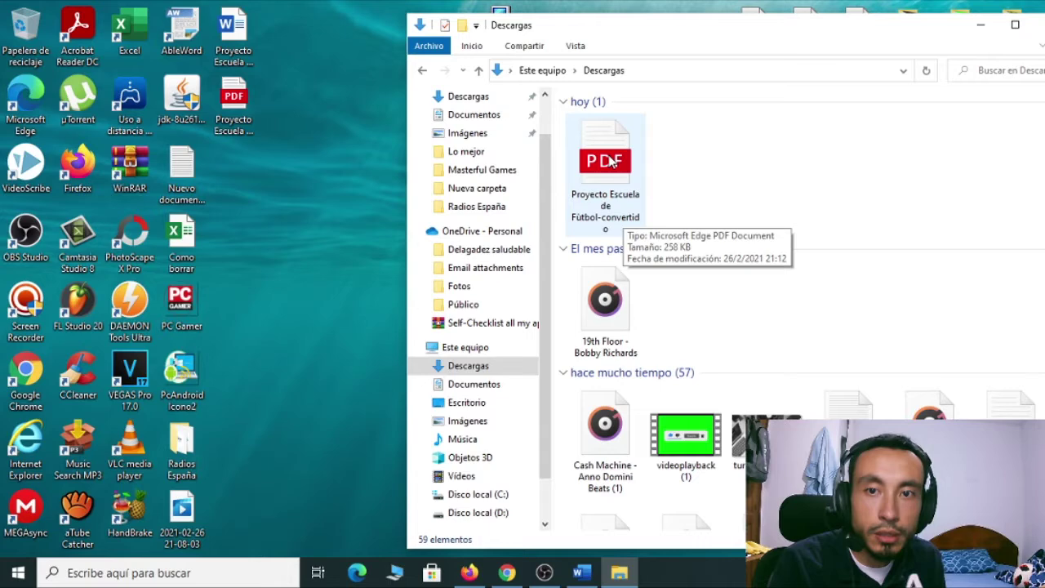
left_click_drag(613, 162, 296, 226)
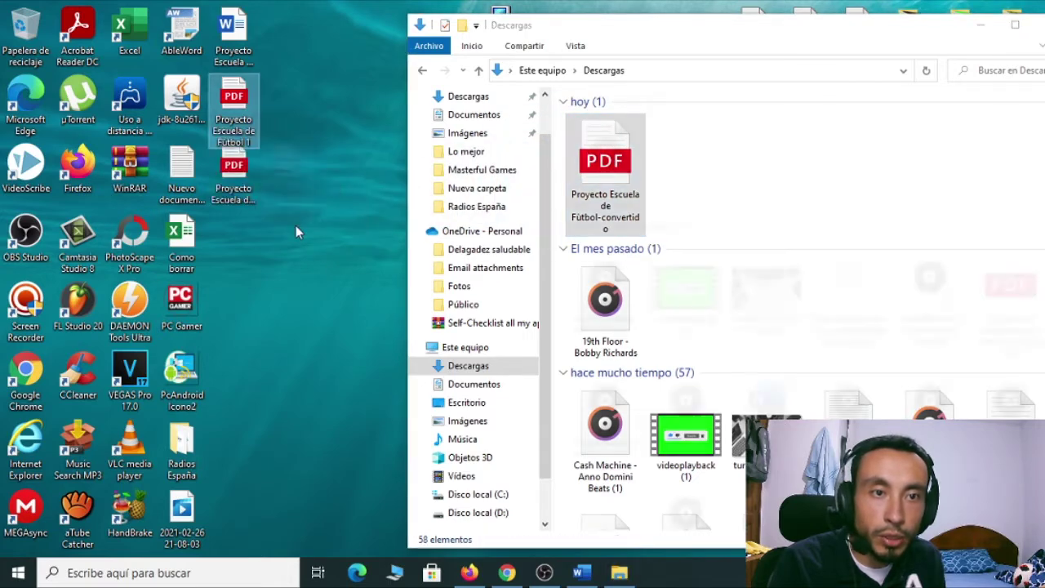
left_click_drag(292, 165, 245, 165)
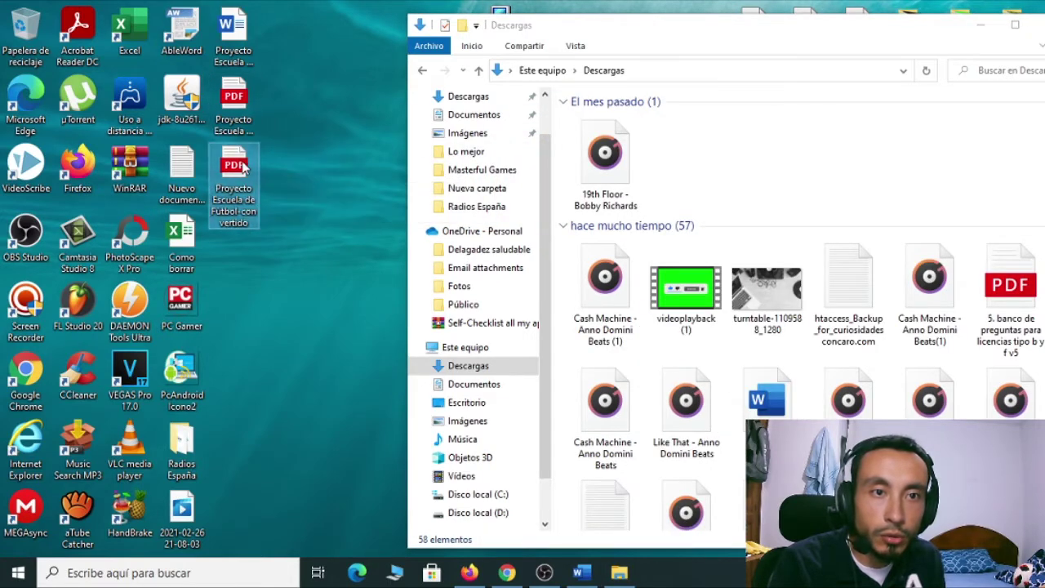
left_click_drag(864, 30, 678, 31)
left_click(866, 25)
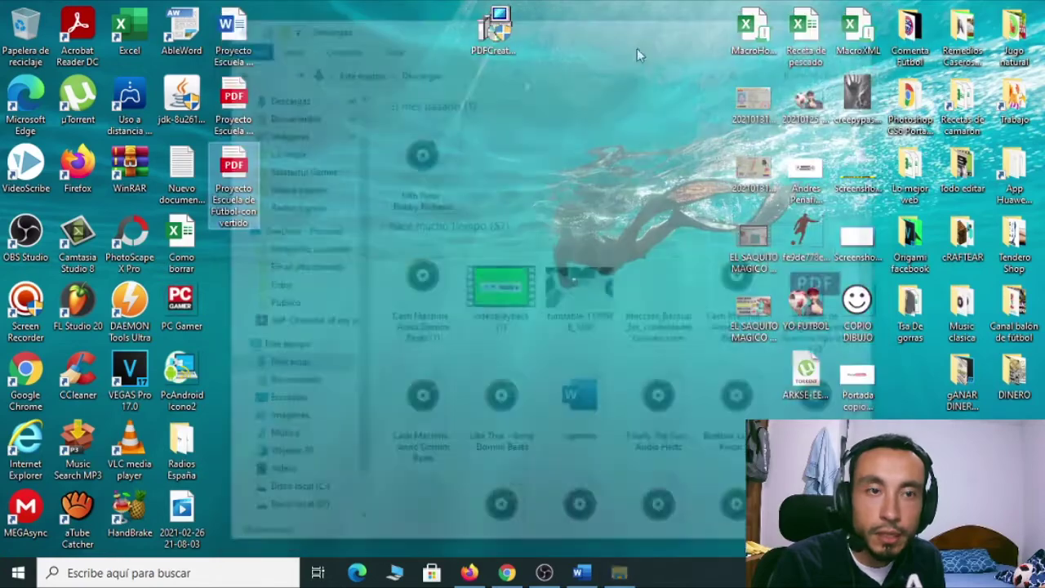
Rename the converted PDF on the desktop to "Proyecto Escuela de Fùtbol 2"
right_click(247, 221)
left_click(345, 523)
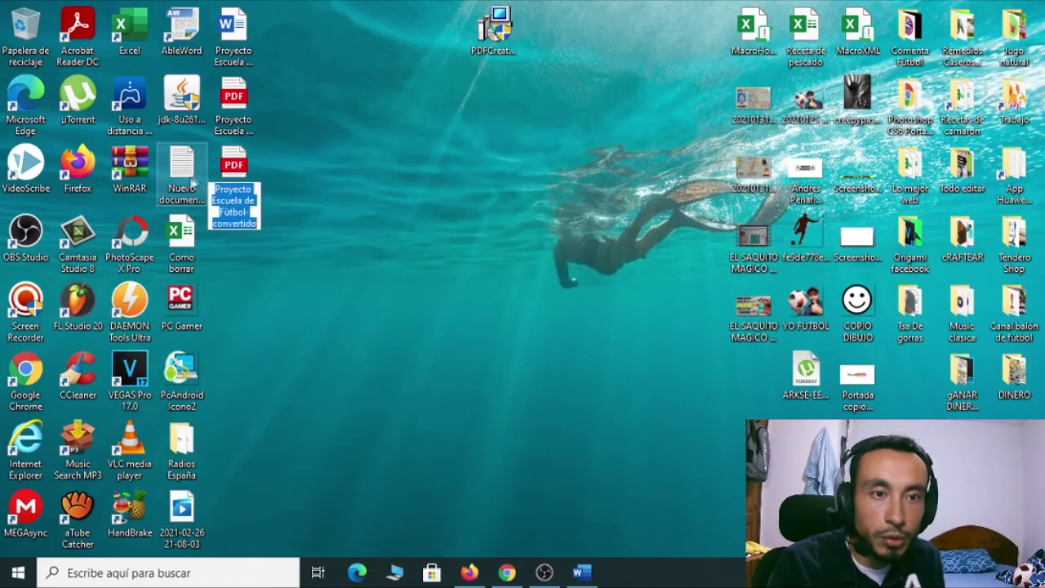
left_click(250, 210)
key("Delete")
key("Delete")
key("Delete")
key("Delete")
key("Delete")
key("Delete")
key("Delete")
key("Delete")
key("Delete")
key("Delete")
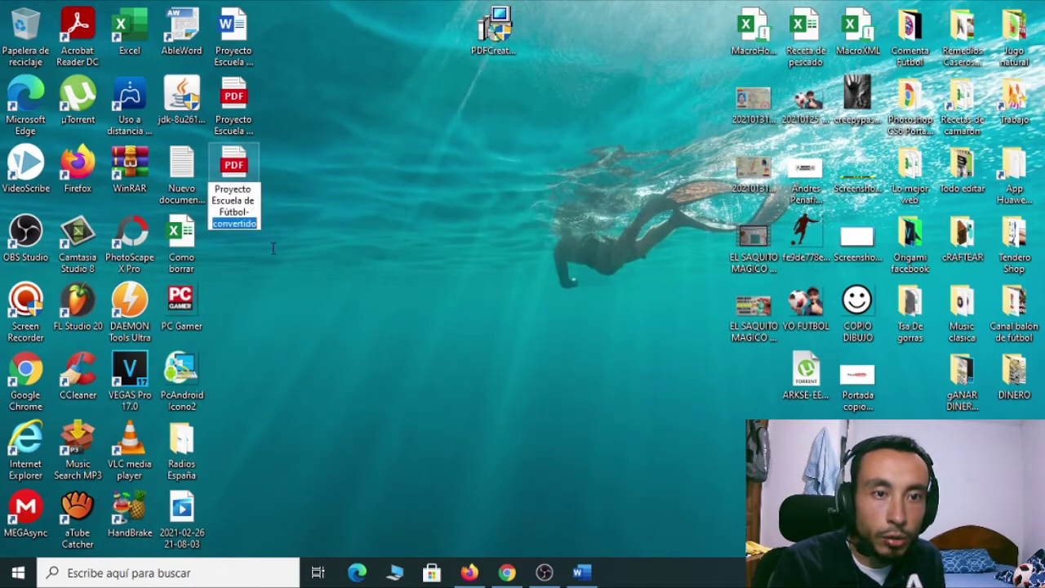
type("2")
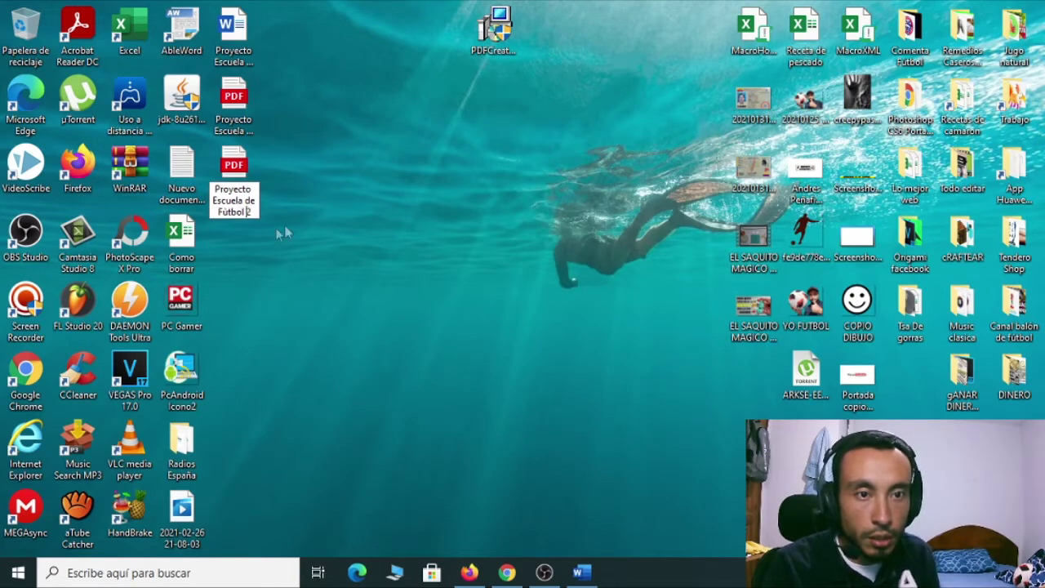
key("Return")
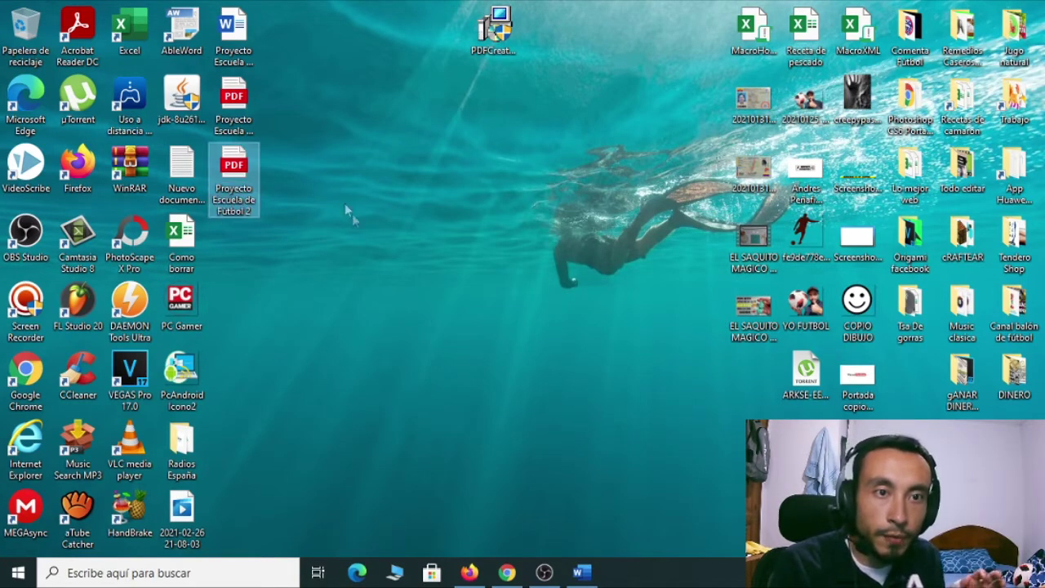
Open the "Proyecto Escuela de Fùtbol 2" PDF with Adobe Acrobat Reader DC
right_click(252, 170)
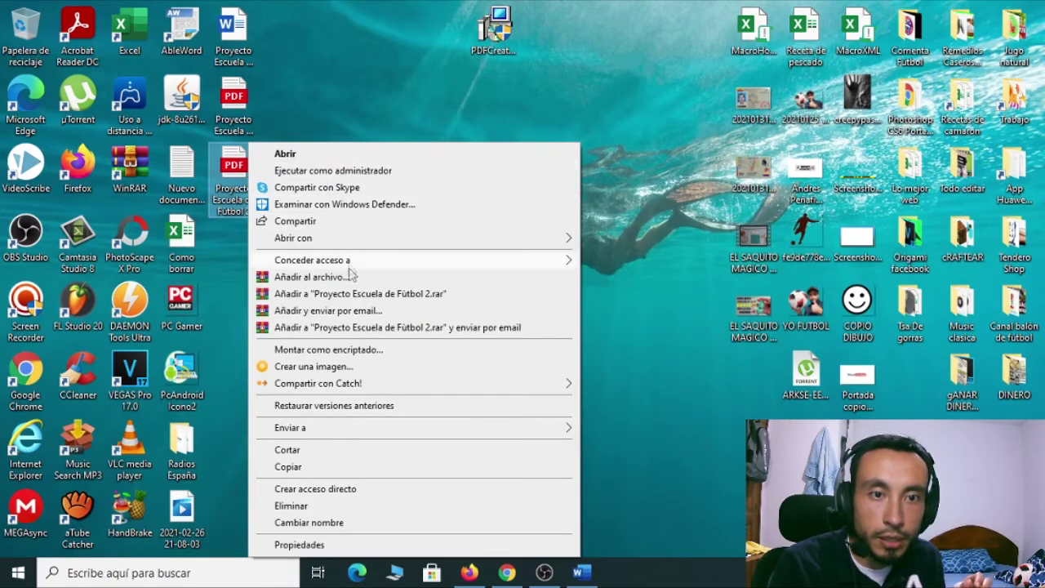
mouse_move(378, 245)
left_click(677, 236)
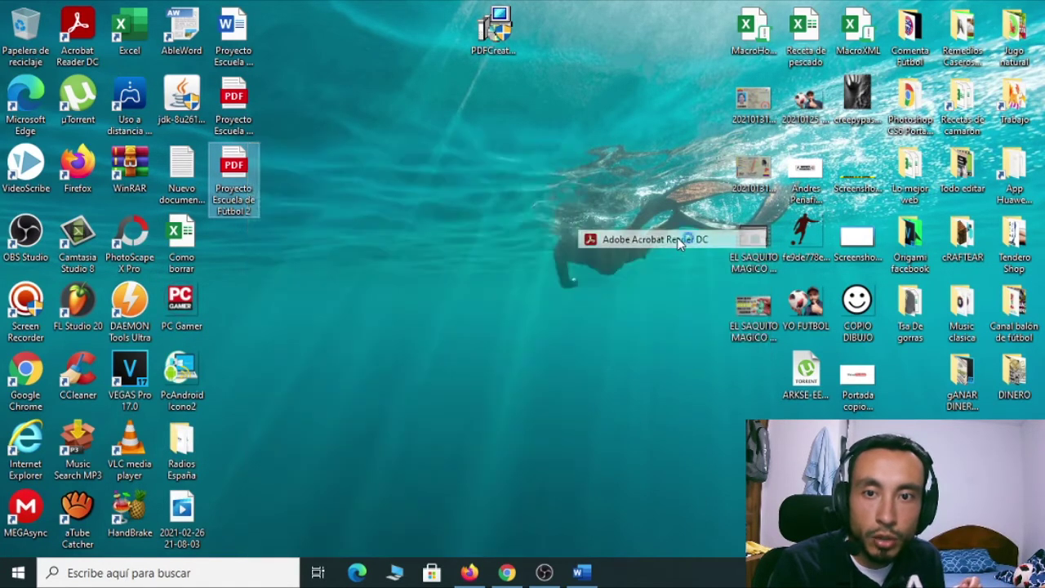
Check the first three pages of the converted PDF and close Acrobat Reader without making it the default PDF application
scroll(507, 308, "down", 10)
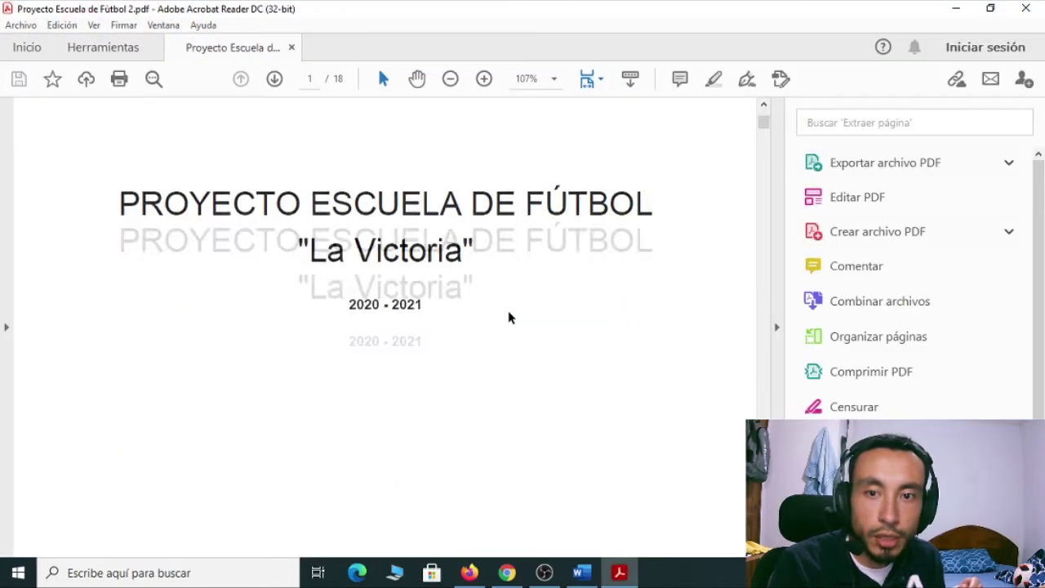
scroll(498, 348, "down", 10)
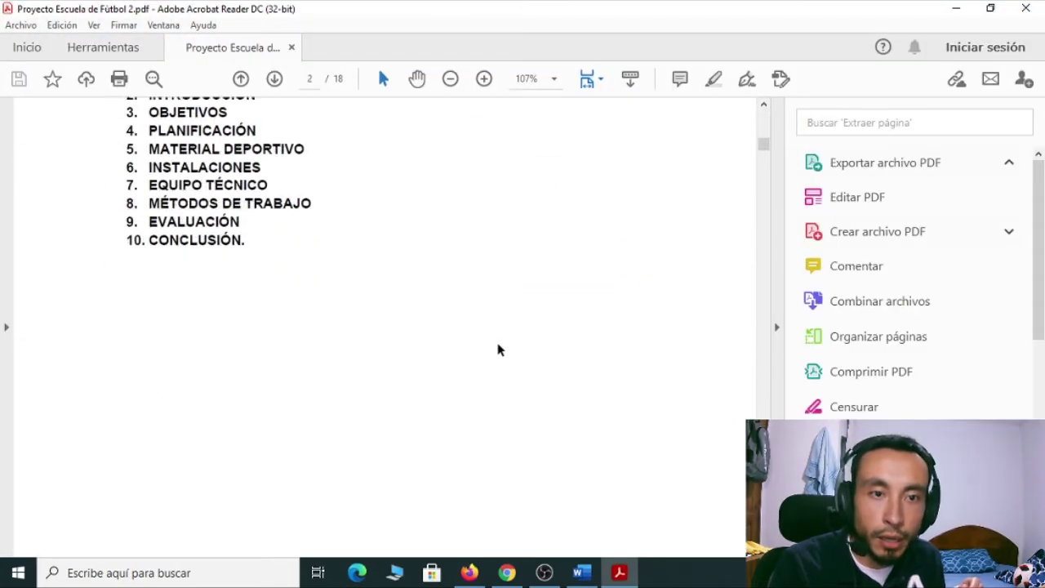
scroll(495, 351, "down", 3)
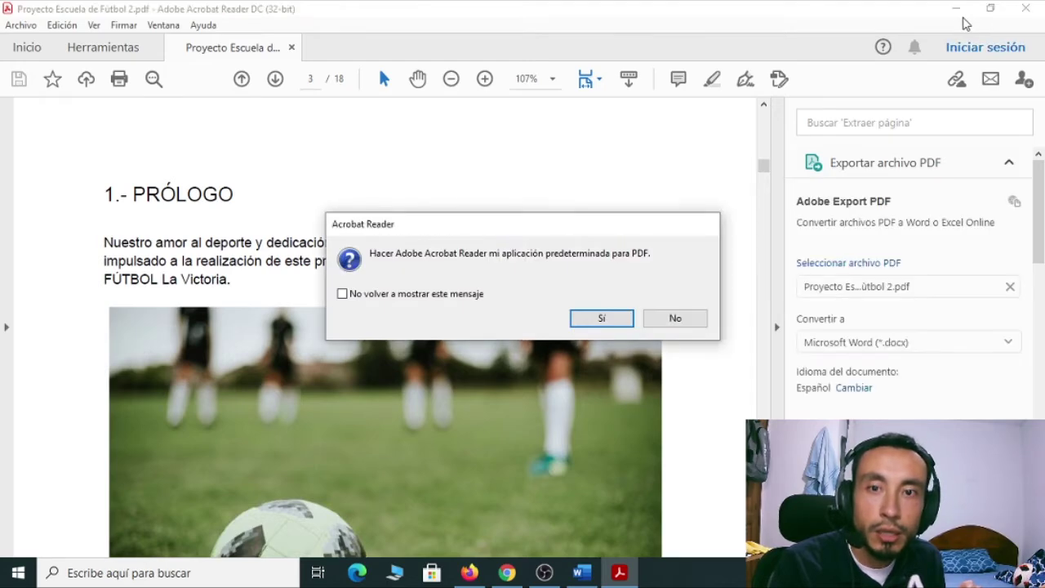
left_click(672, 318)
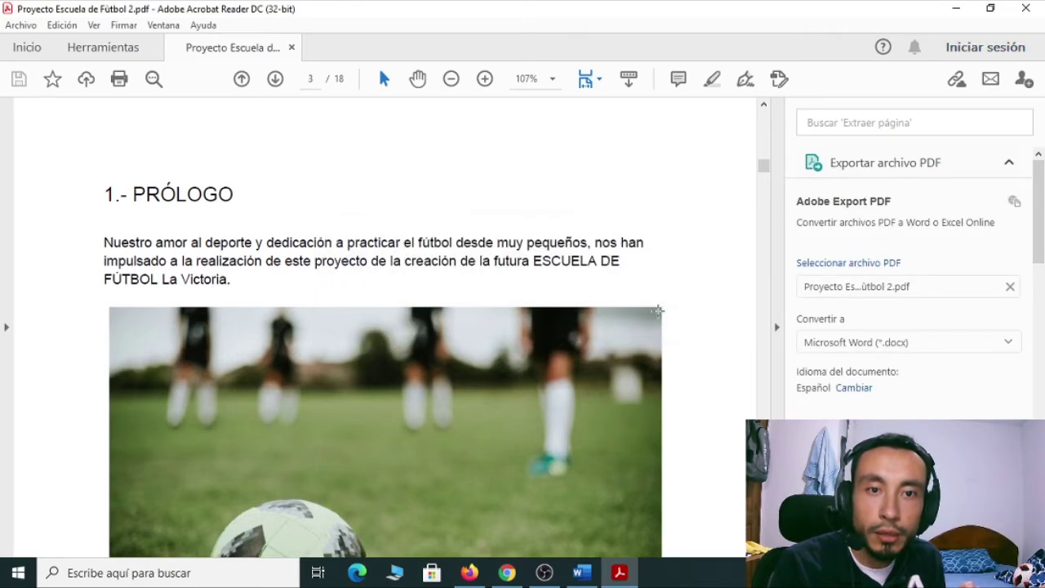
left_click(1026, 8)
Refresh the desktop and move the PDFCreator installer icon slightly lower into the open area
right_click(346, 168)
left_click(422, 212)
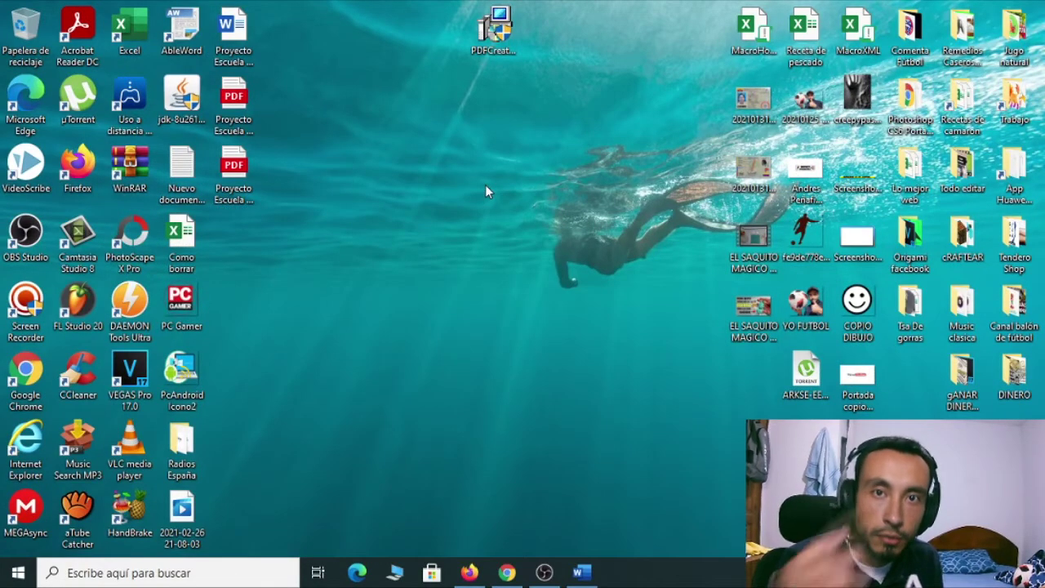
left_click_drag(476, 35, 473, 104)
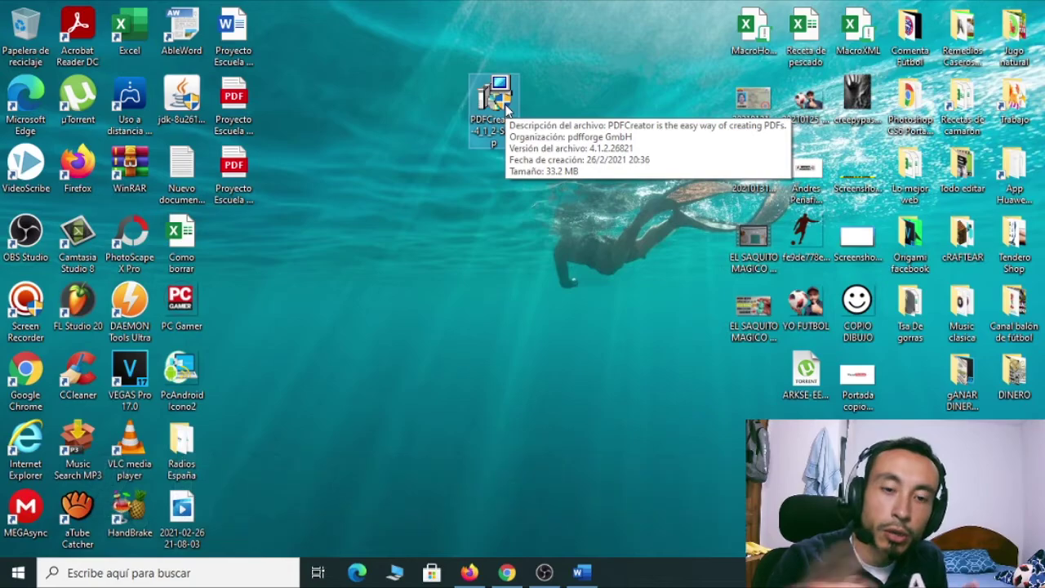
Switch to Chrome, review the pcandroid.top Word-to-PDF article down to its PDFCreator download section, and minimize the browser
left_click(507, 573)
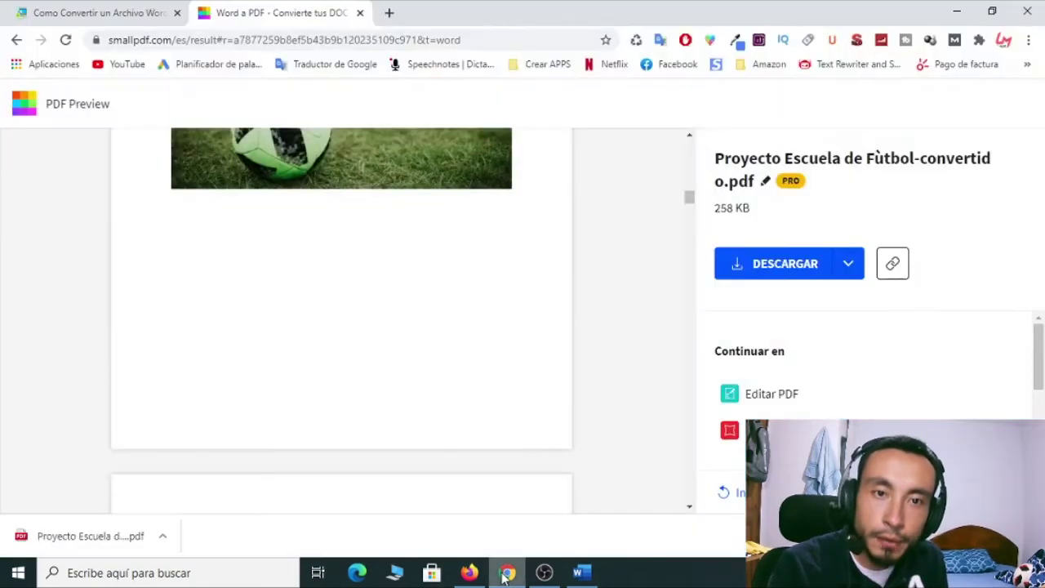
left_click(102, 12)
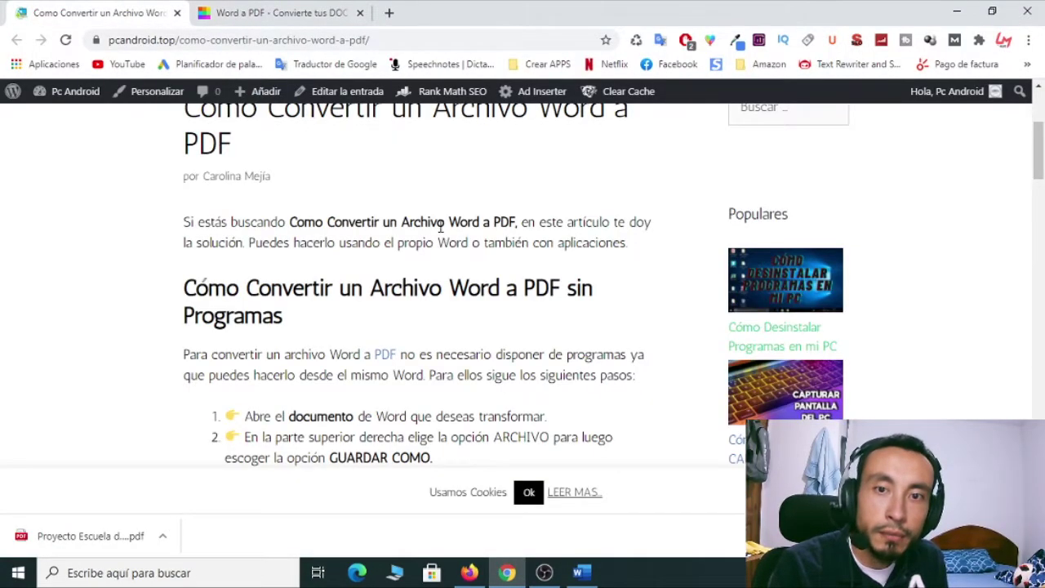
scroll(458, 236, "down", 2)
scroll(494, 254, "up", 5)
scroll(499, 261, "down", 4)
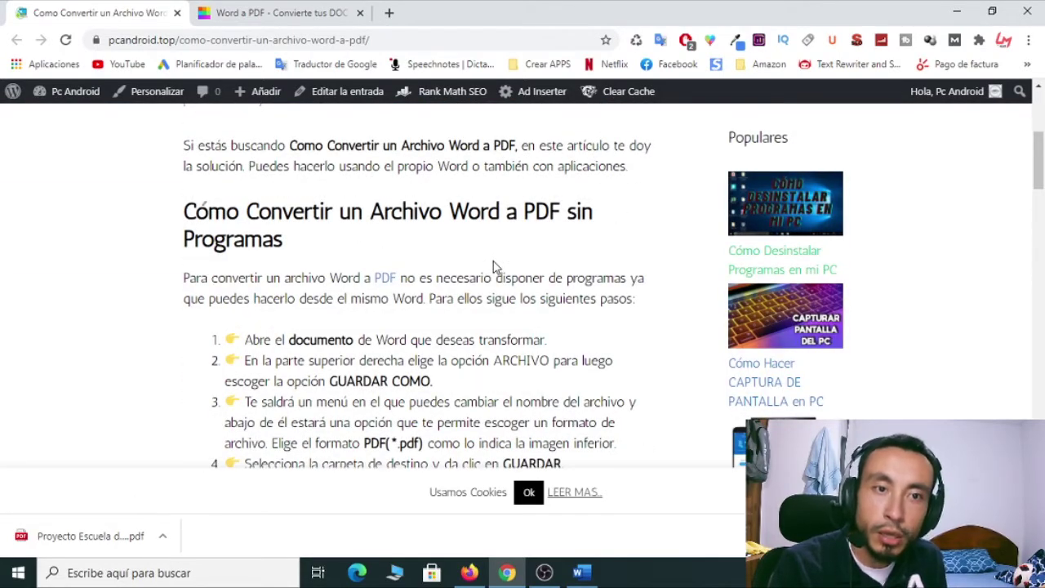
scroll(494, 267, "down", 9)
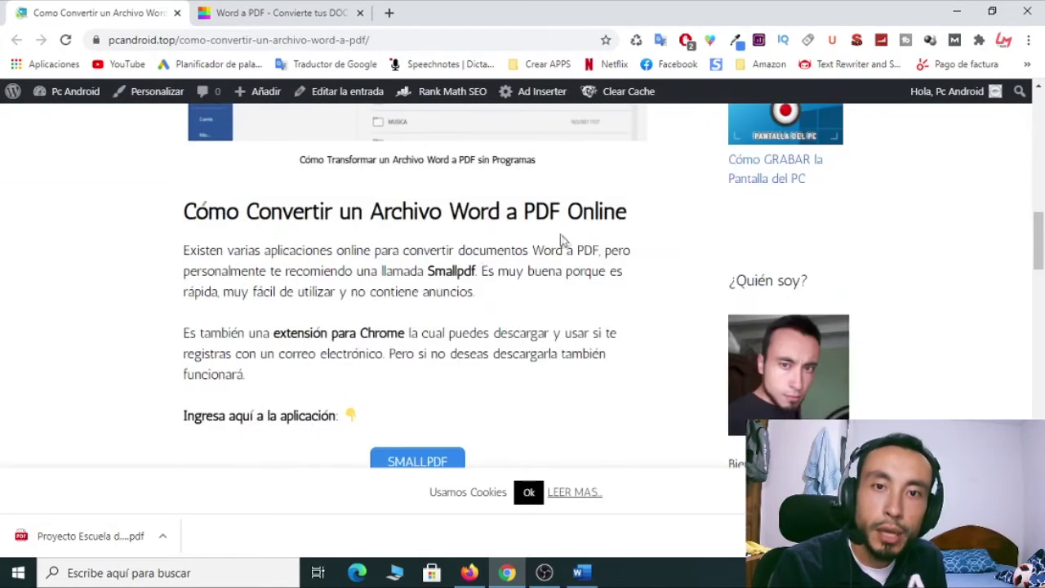
scroll(559, 278, "down", 8)
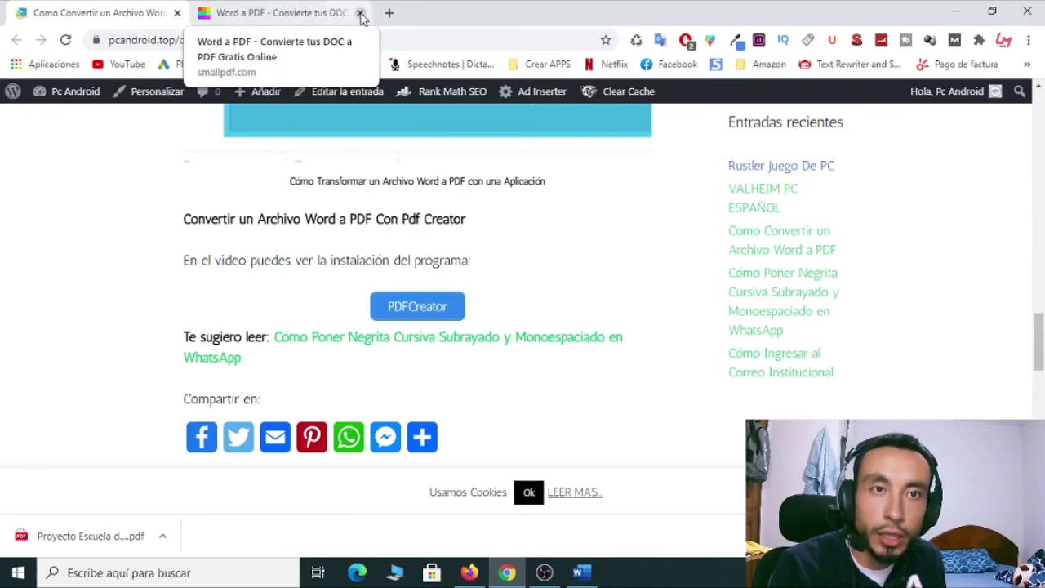
left_click(957, 11)
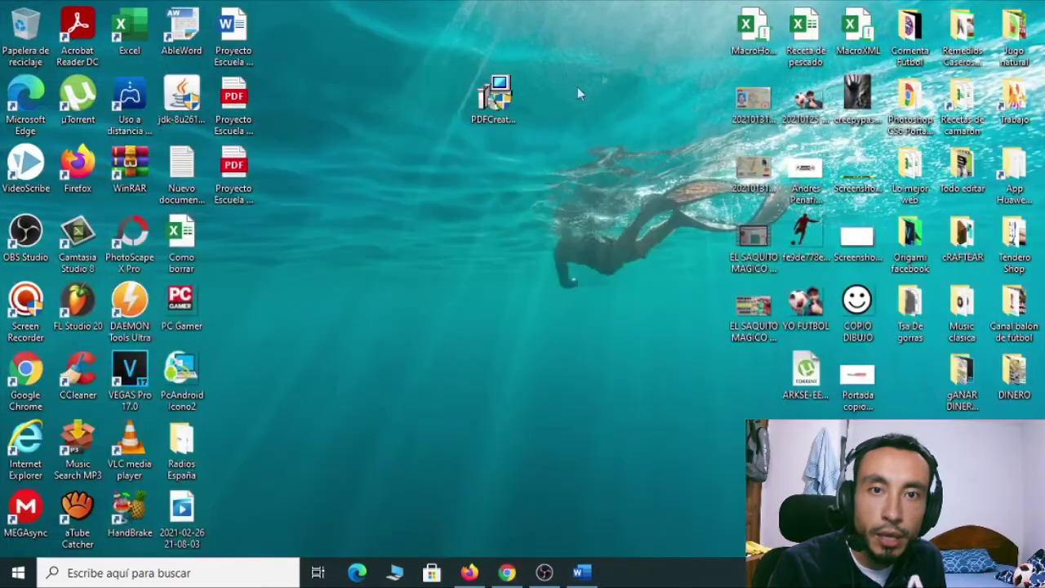
Start the PDFCreator installer, dismiss the offer to download version 4.2.0, and keep español as the setup language
double_click(504, 111)
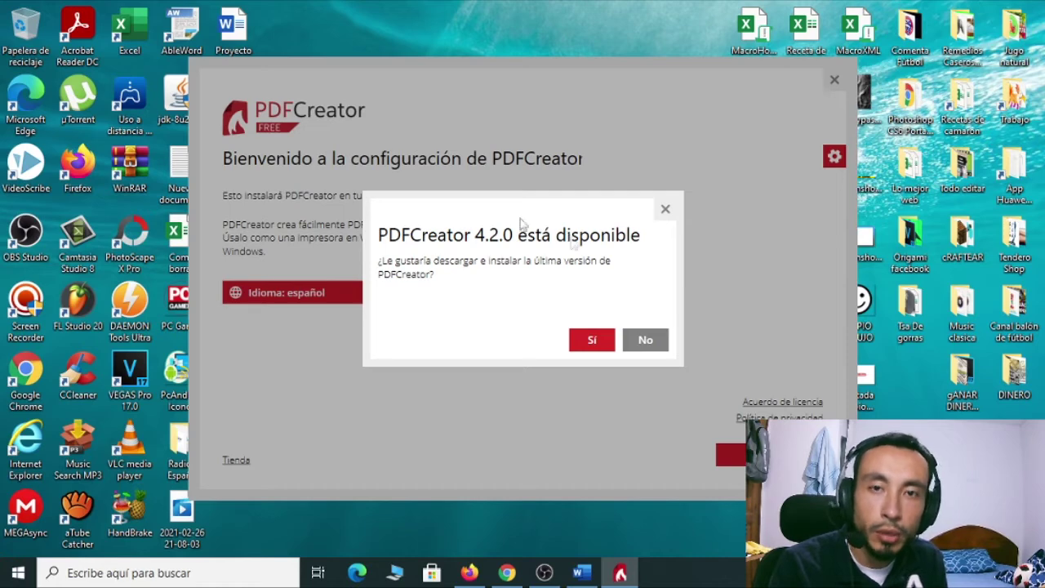
left_click(666, 211)
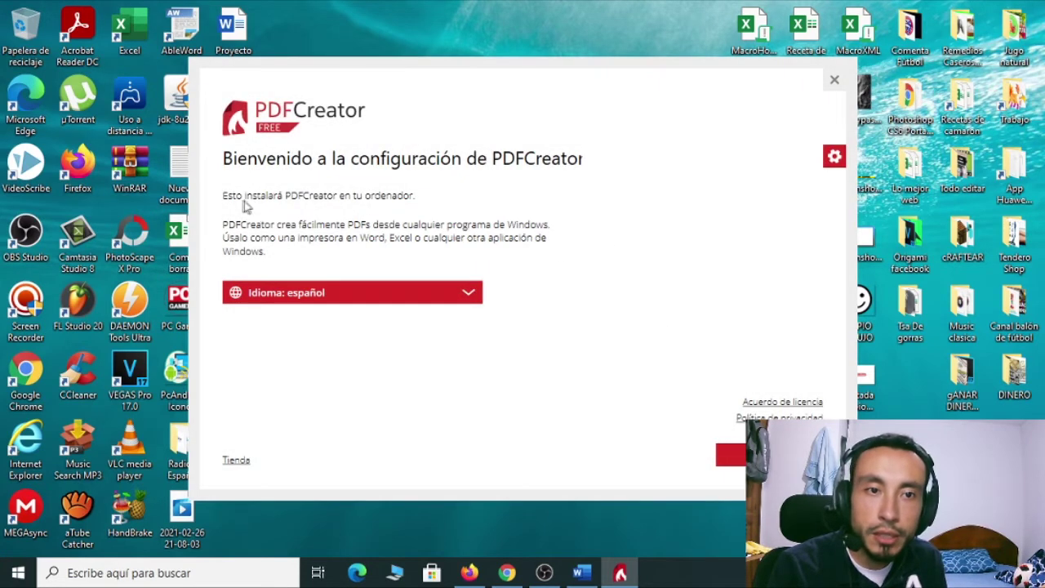
left_click(470, 295)
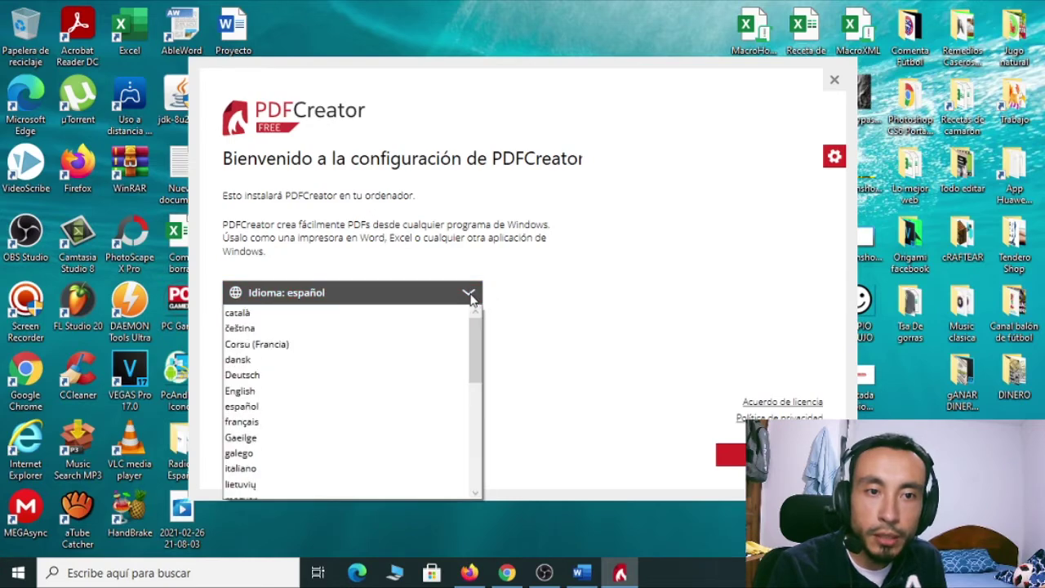
left_click(664, 287)
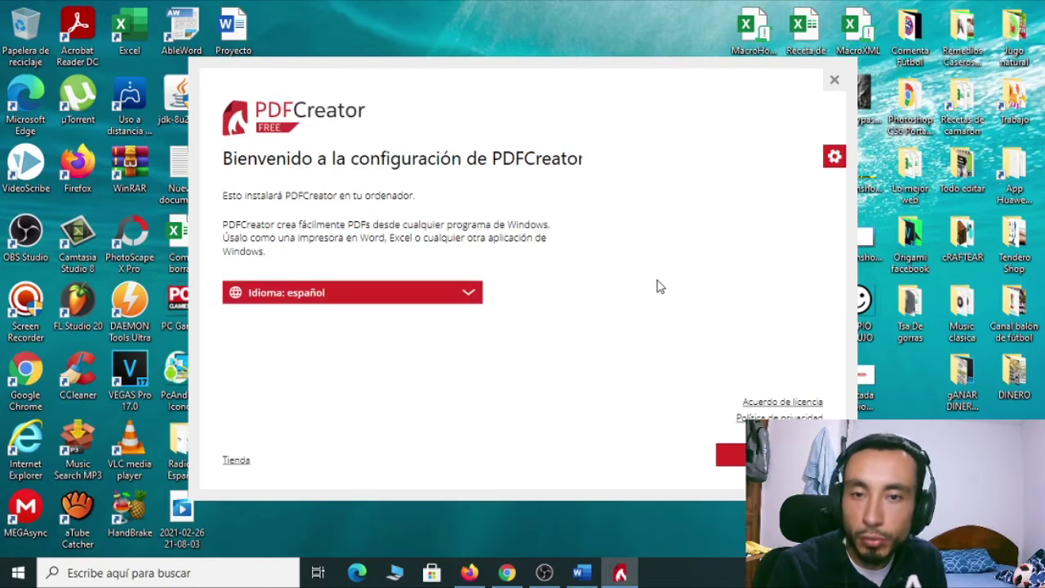
Install PDFCreator with the default advanced settings, skipping PDF Architect and declining McAfee WebAdvisor, and close the setup window
left_click(835, 158)
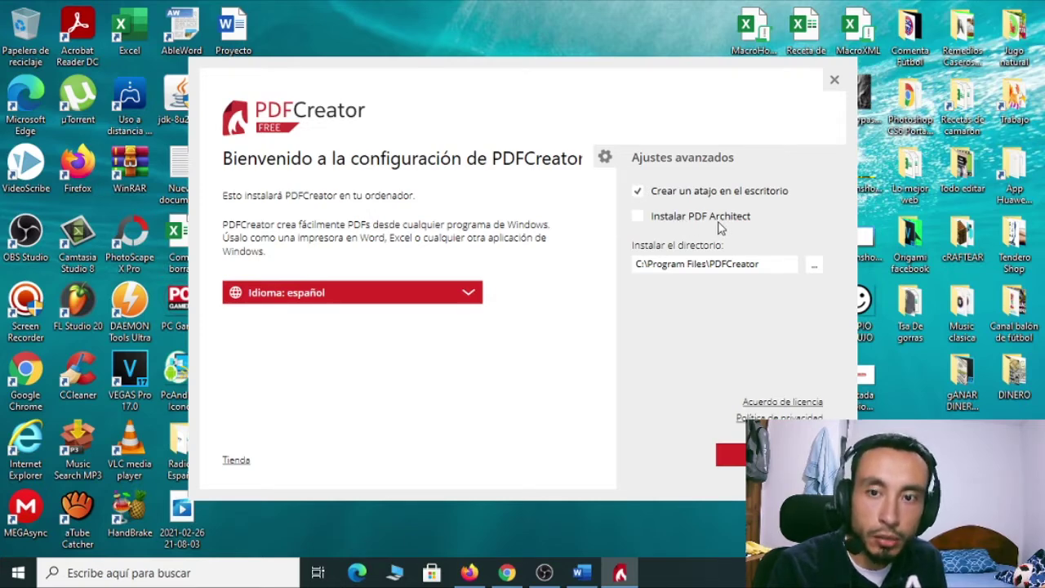
left_click(605, 158)
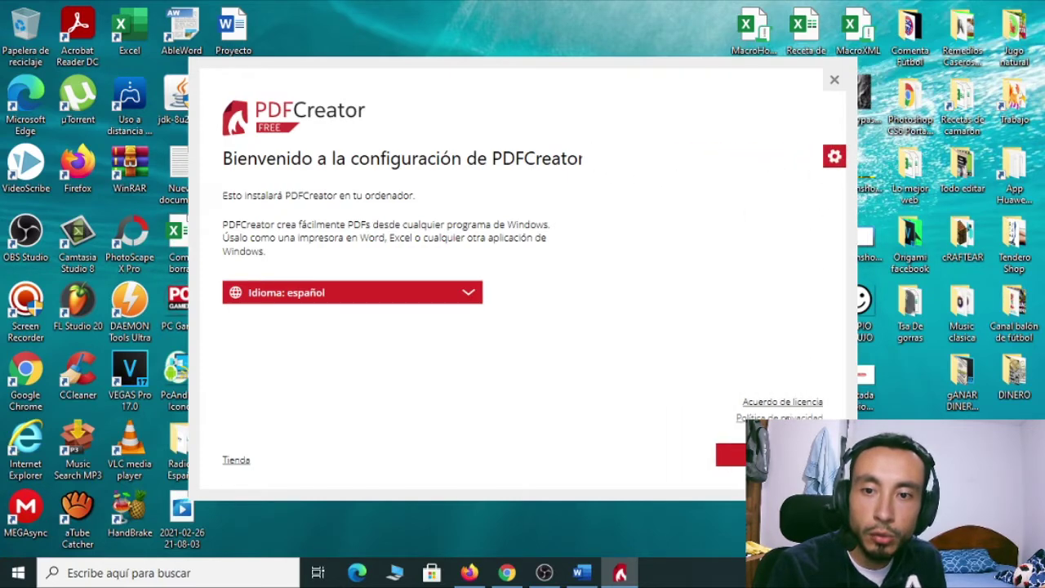
left_click(735, 455)
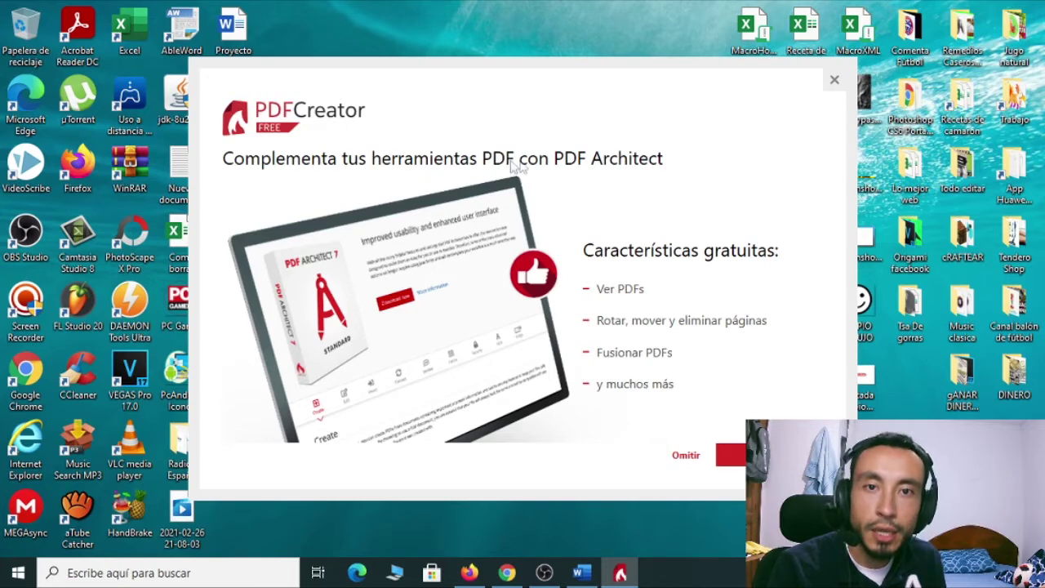
left_click(686, 457)
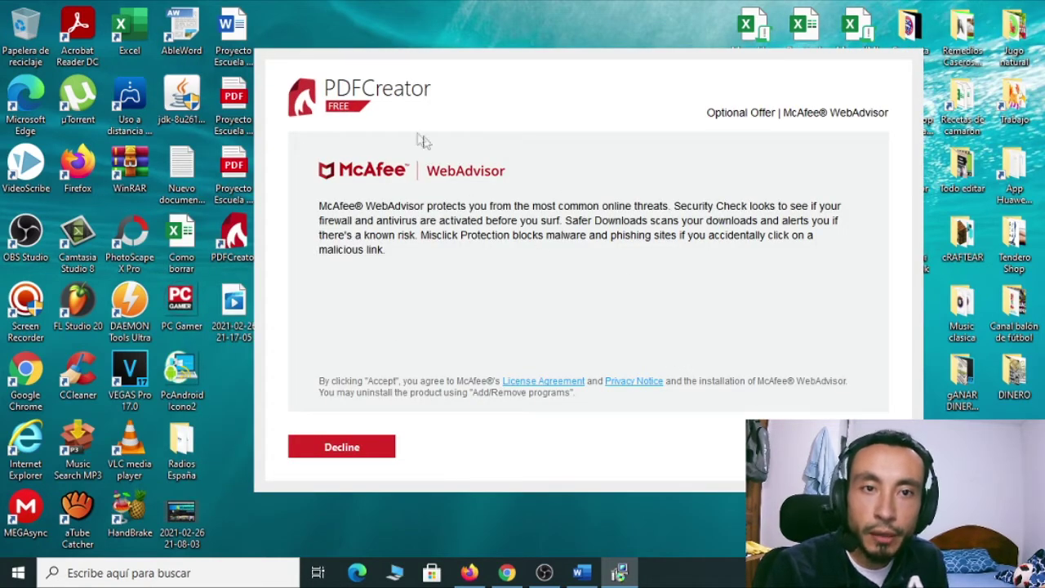
left_click(364, 450)
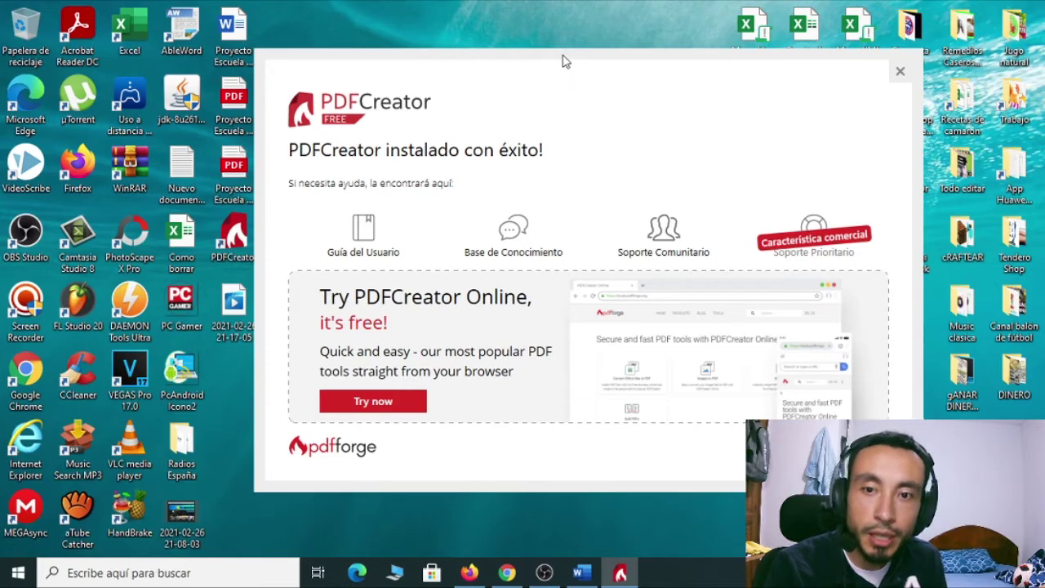
left_click_drag(562, 62, 504, 52)
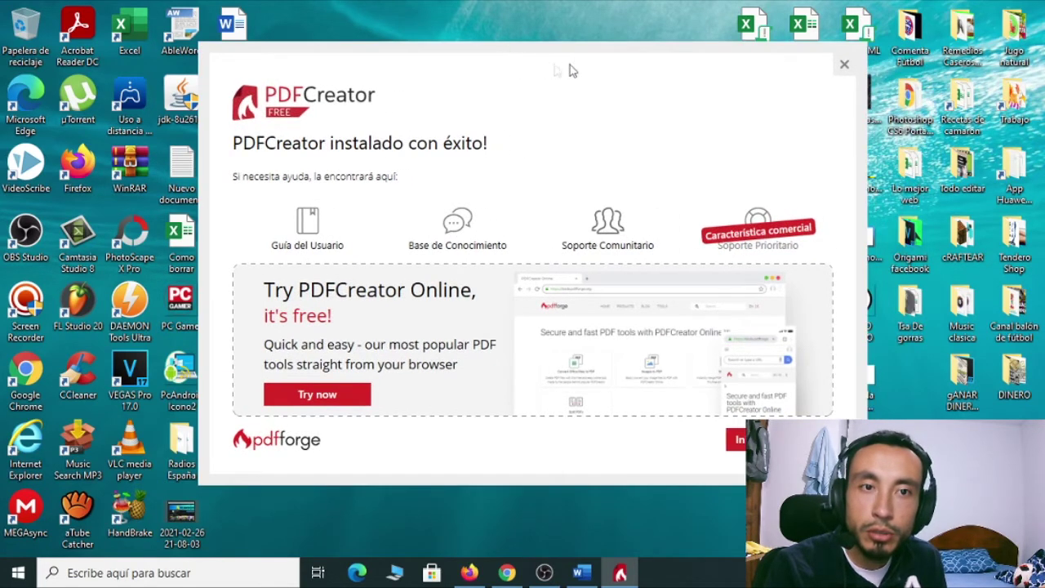
left_click(846, 65)
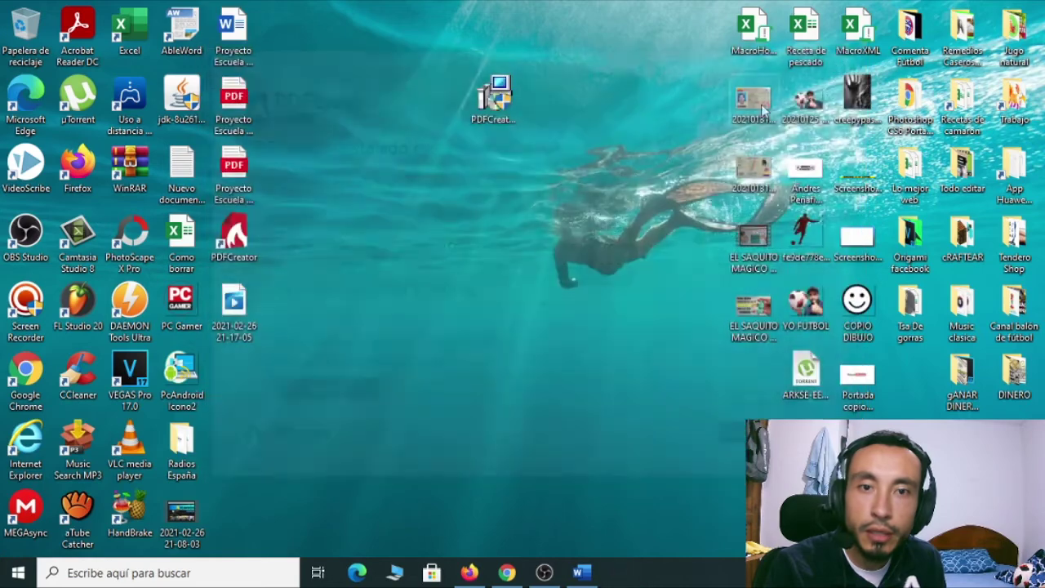
Refresh the desktop, move the PDFCreator installer beside the torrent file, and place the PDFCreator shortcut in the open upper area
right_click(471, 181)
left_click(523, 225)
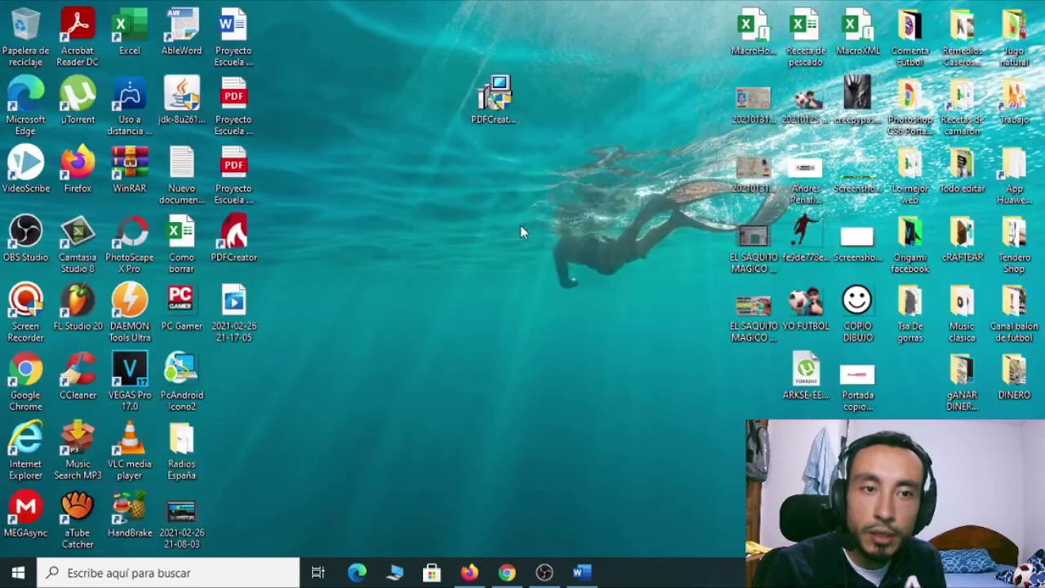
left_click_drag(235, 235, 370, 109)
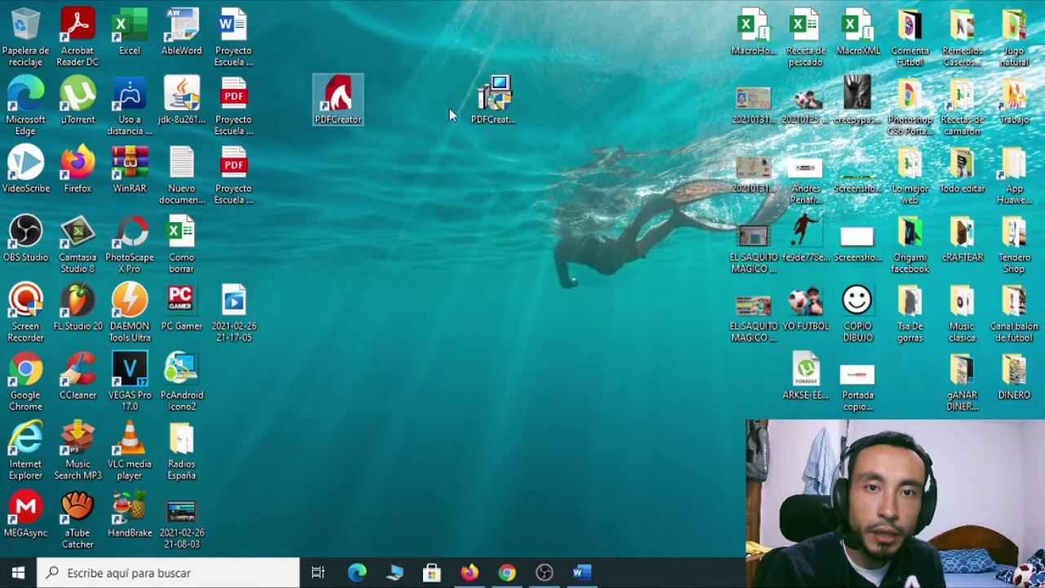
left_click_drag(505, 95, 764, 374)
left_click_drag(353, 105, 449, 105)
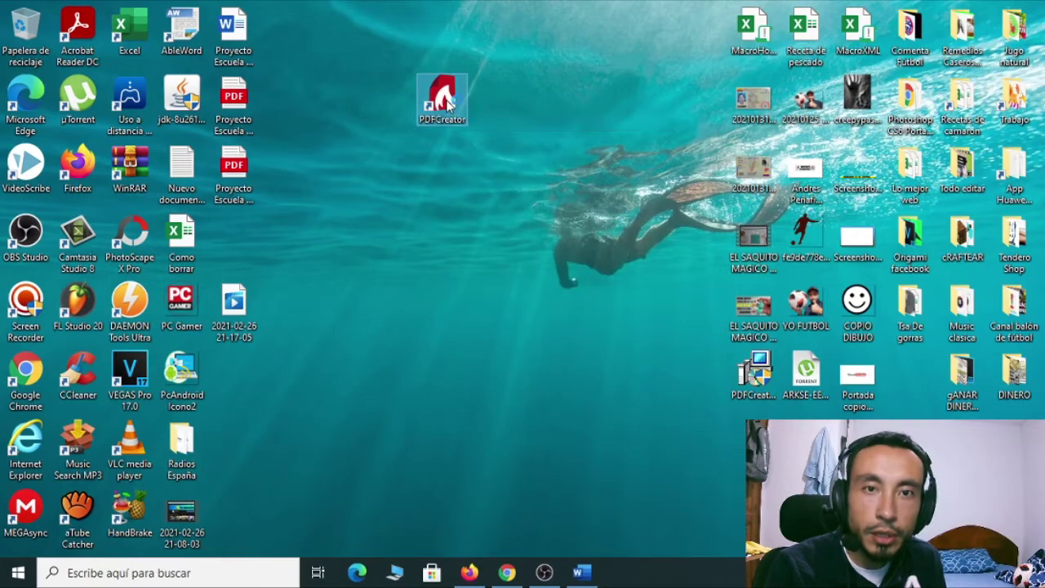
Launch PDFCreator from its desktop shortcut and skip the update to version 4.2.0
key("Return")
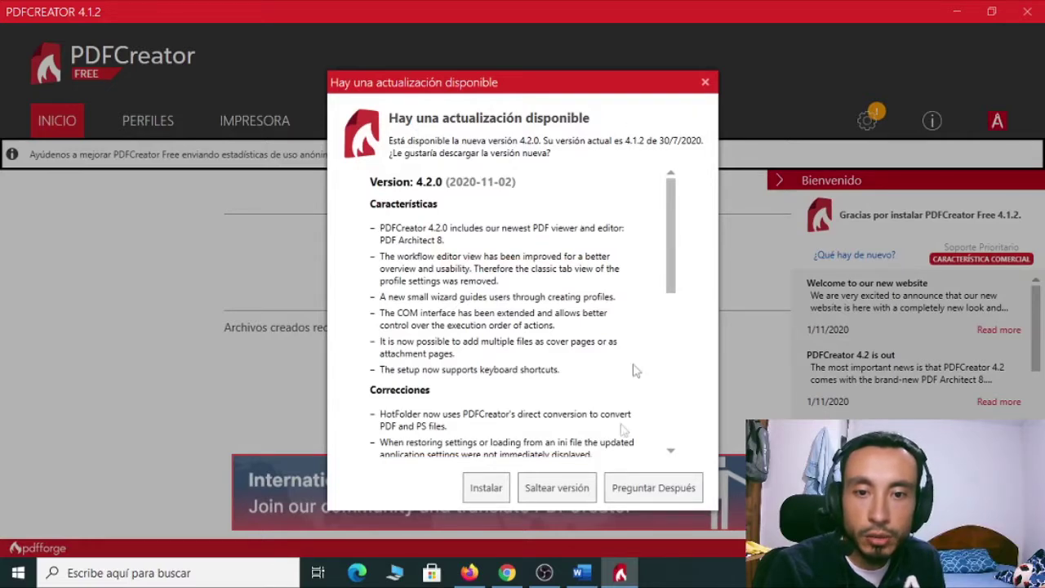
left_click(563, 493)
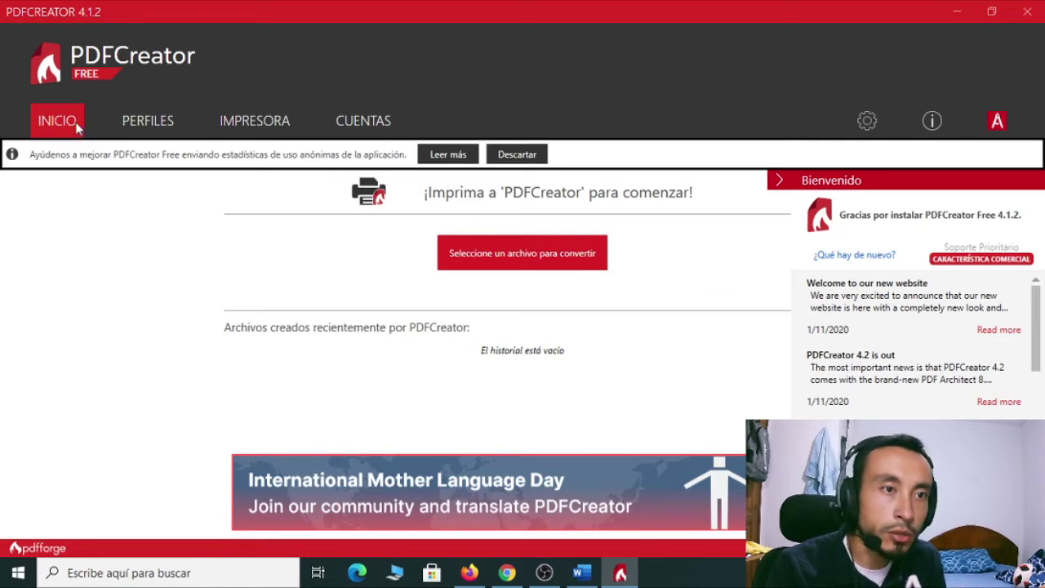
Look through PDFCreator's profiles, printer and accounts pages and return to the start page
left_click(146, 122)
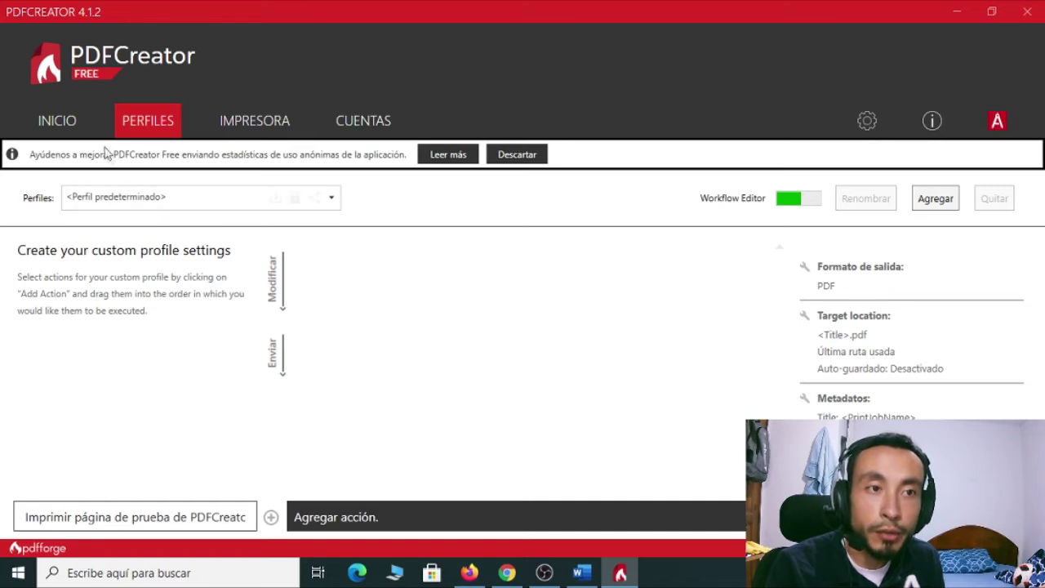
left_click(250, 128)
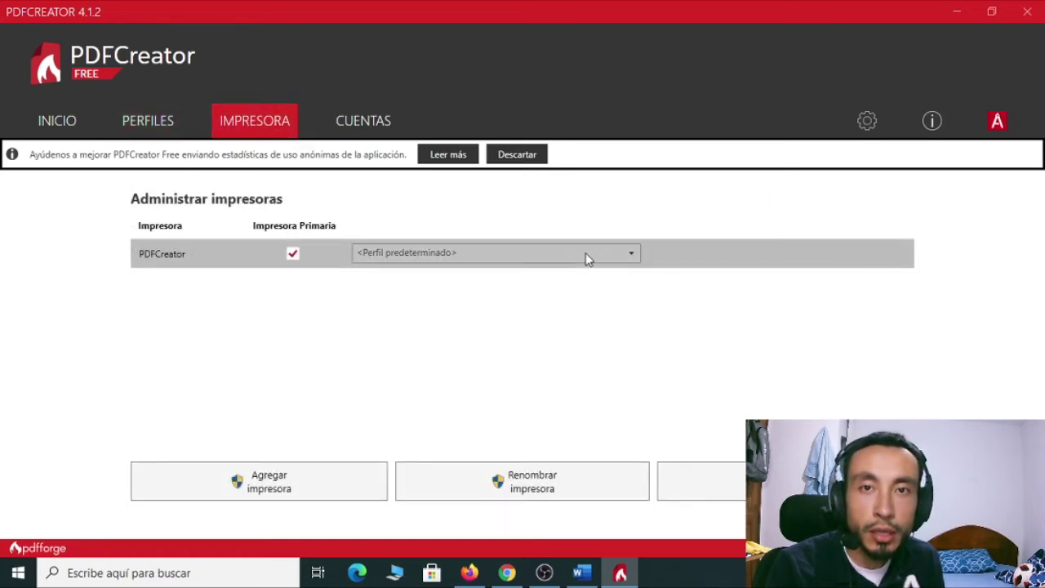
left_click(367, 129)
left_click(68, 120)
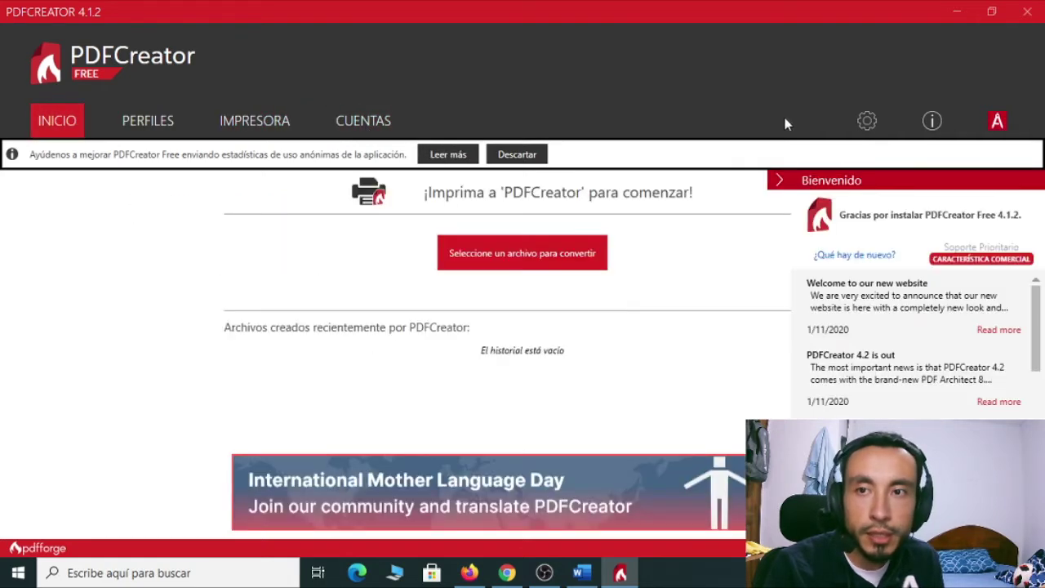
Review PDFCreator's general application settings and dismiss the notice asking for anonymous usage statistics
left_click(867, 123)
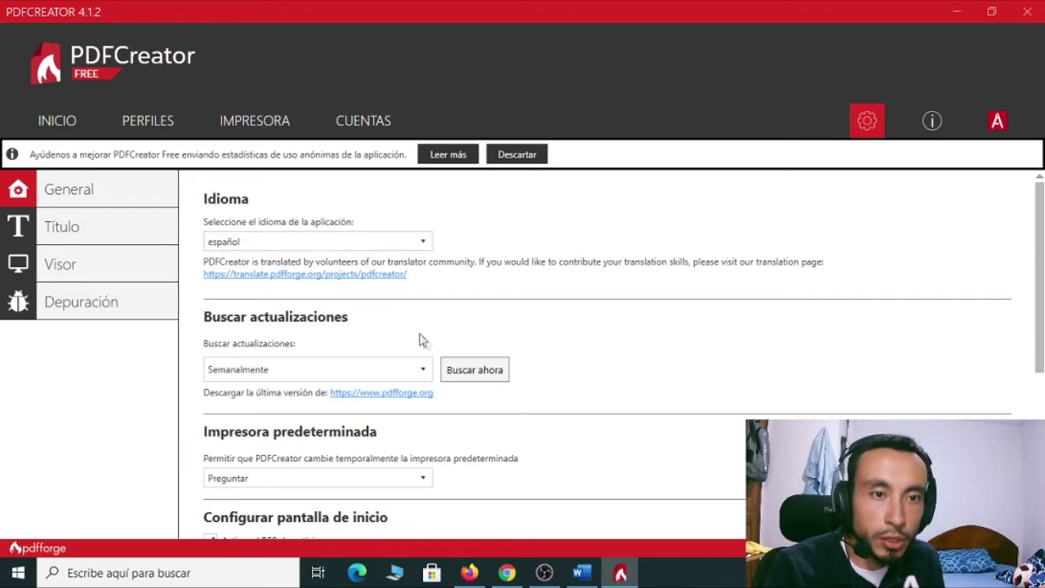
scroll(584, 370, "down", 5)
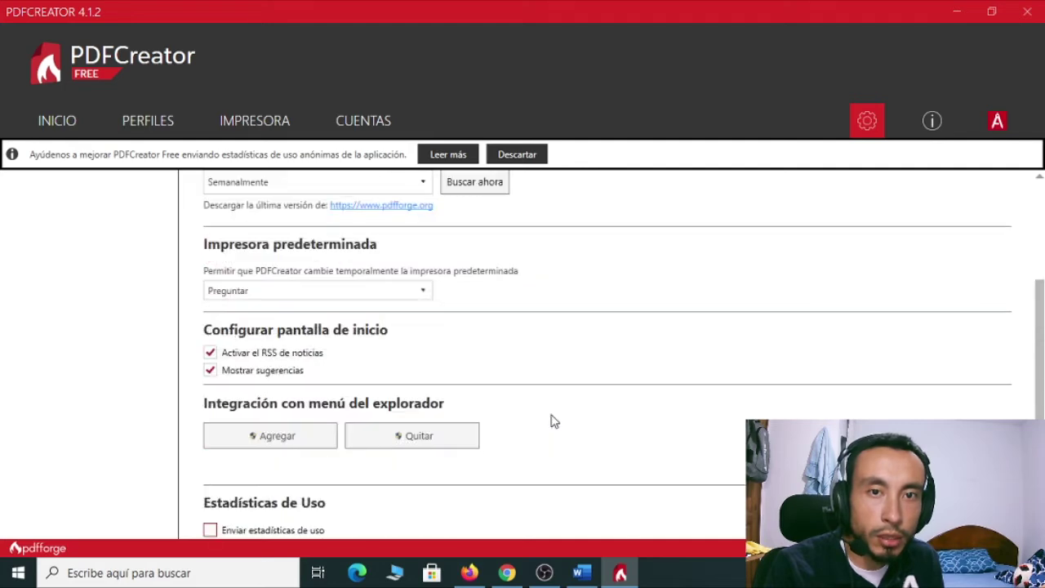
scroll(552, 422, "up", 4)
scroll(554, 420, "up", 1)
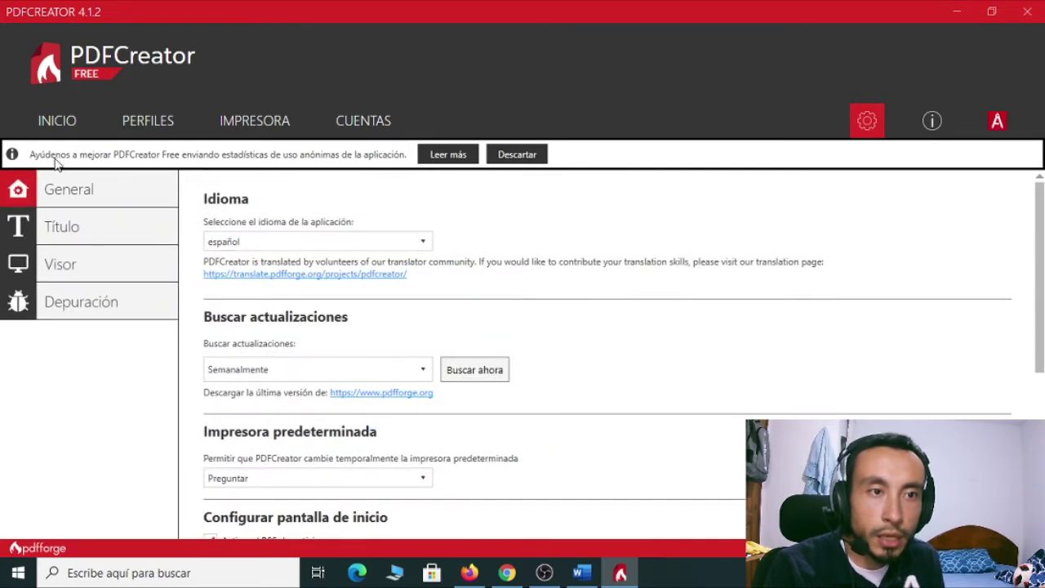
left_click(523, 156)
Look through the title replacement, default viewer and debugging settings, and return to the start page
left_click(70, 200)
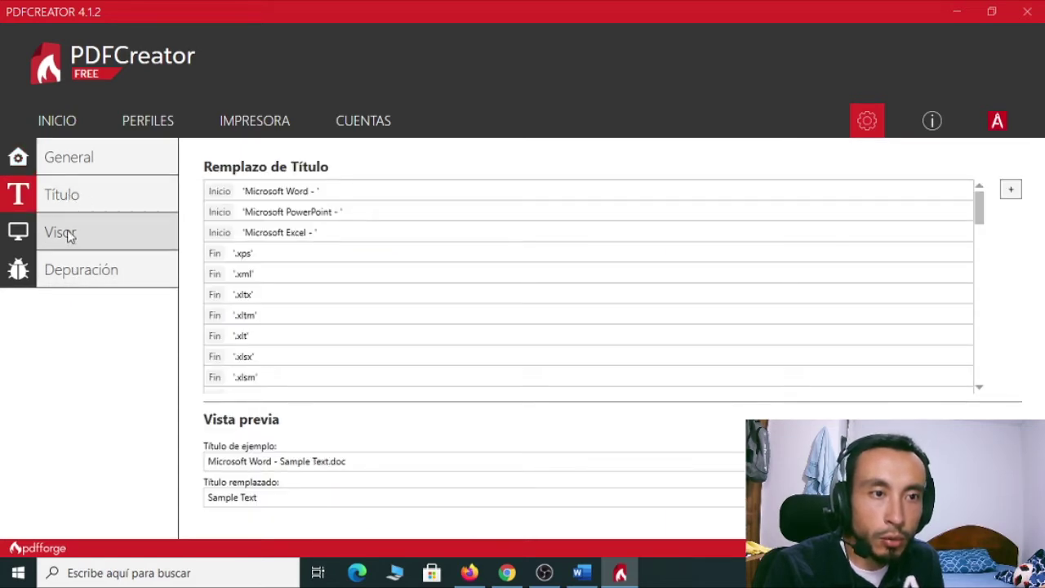
left_click(68, 235)
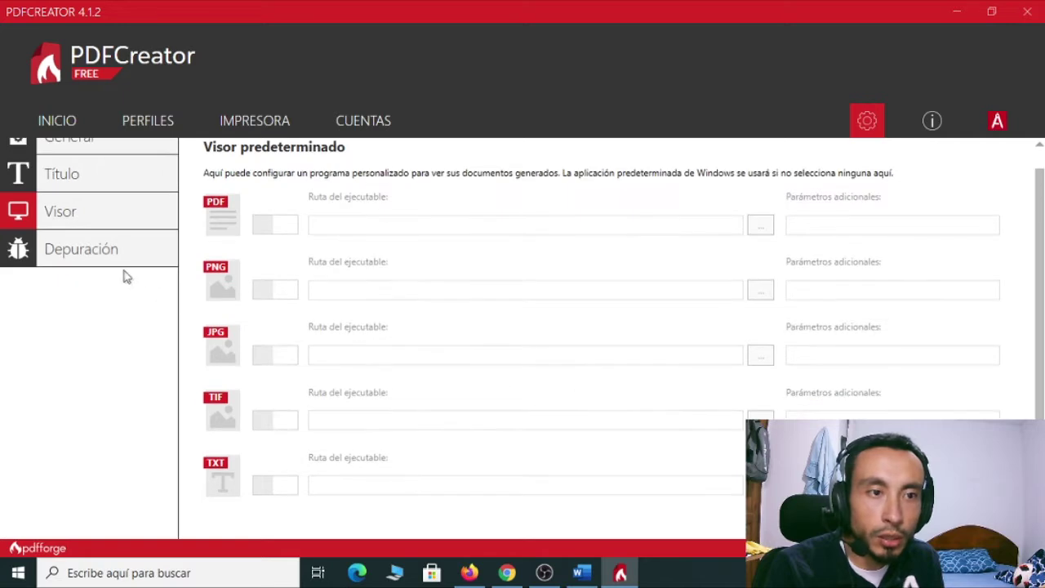
left_click(115, 270)
left_click(58, 120)
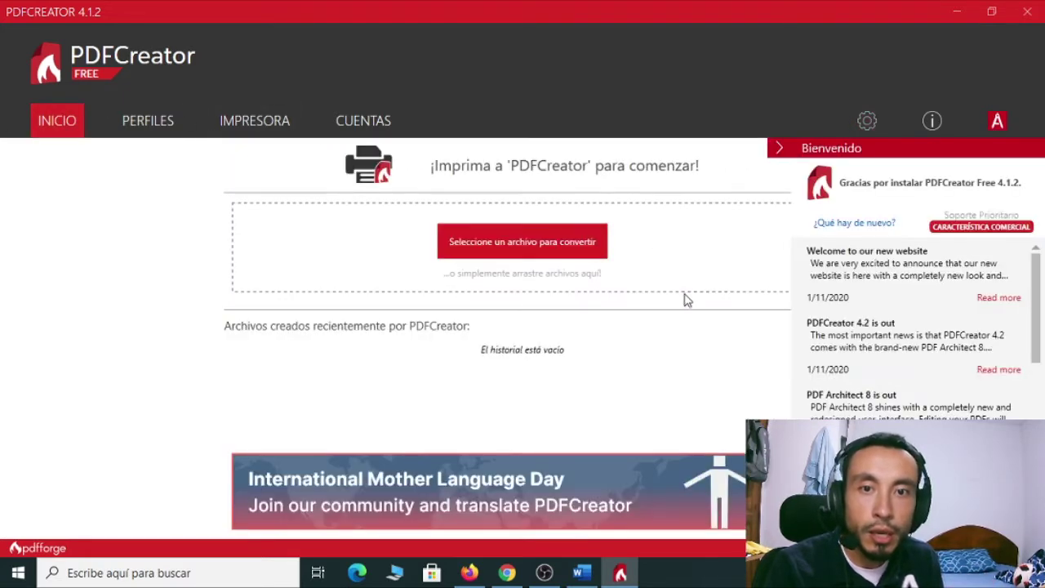
Choose the "Proyecto Escuela de Fùtbol" Word document on the desktop as the file to convert
left_click(538, 251)
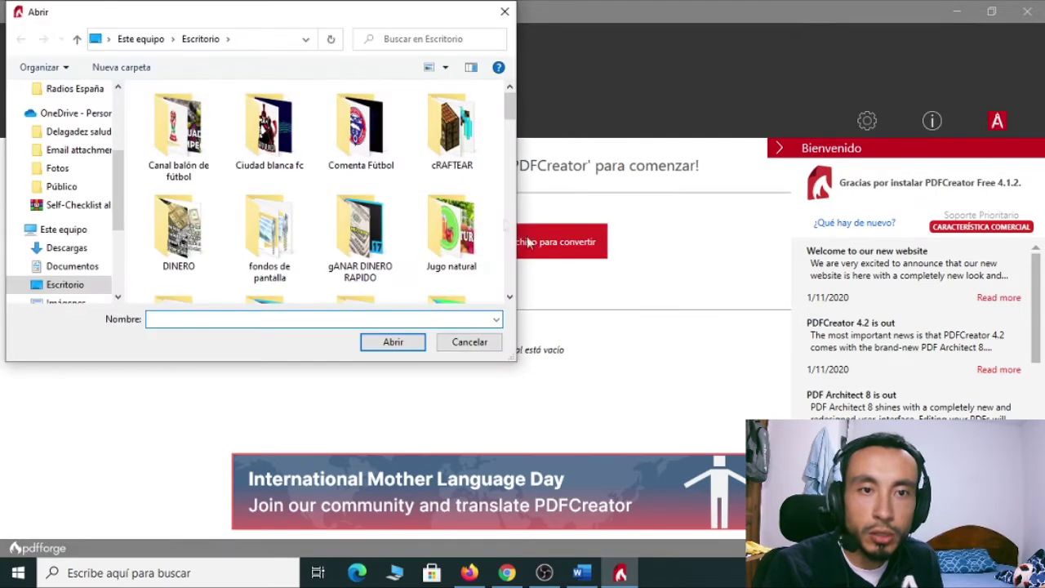
scroll(400, 180, "down", 5)
scroll(400, 184, "down", 3)
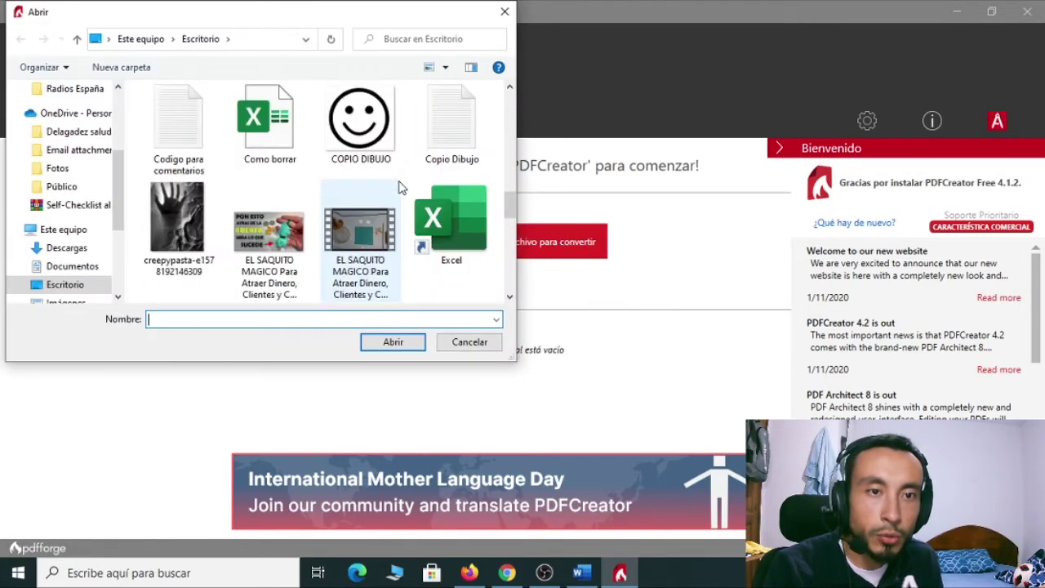
scroll(400, 187, "down", 3)
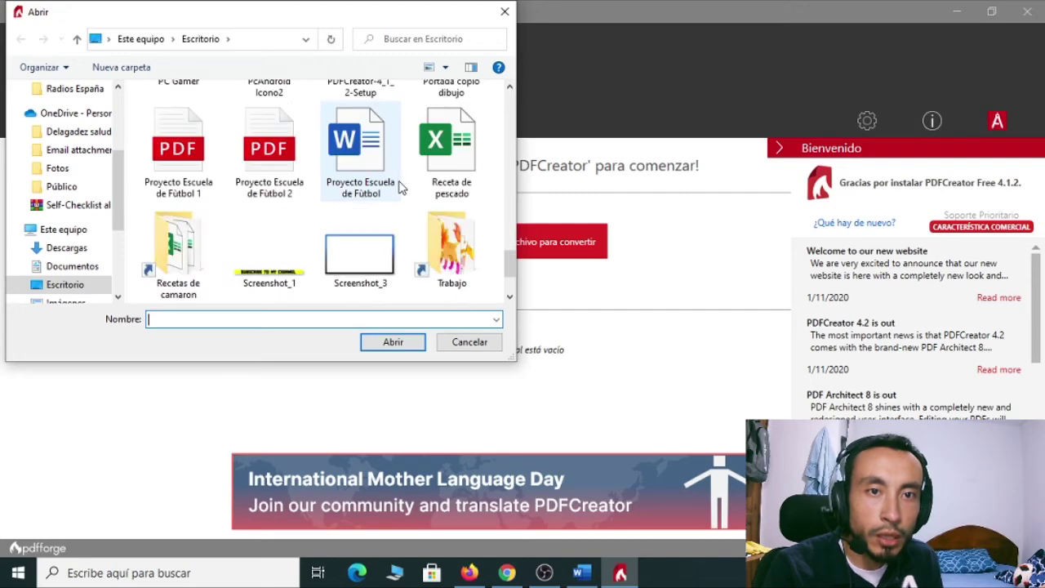
left_click(365, 141)
left_click(398, 343)
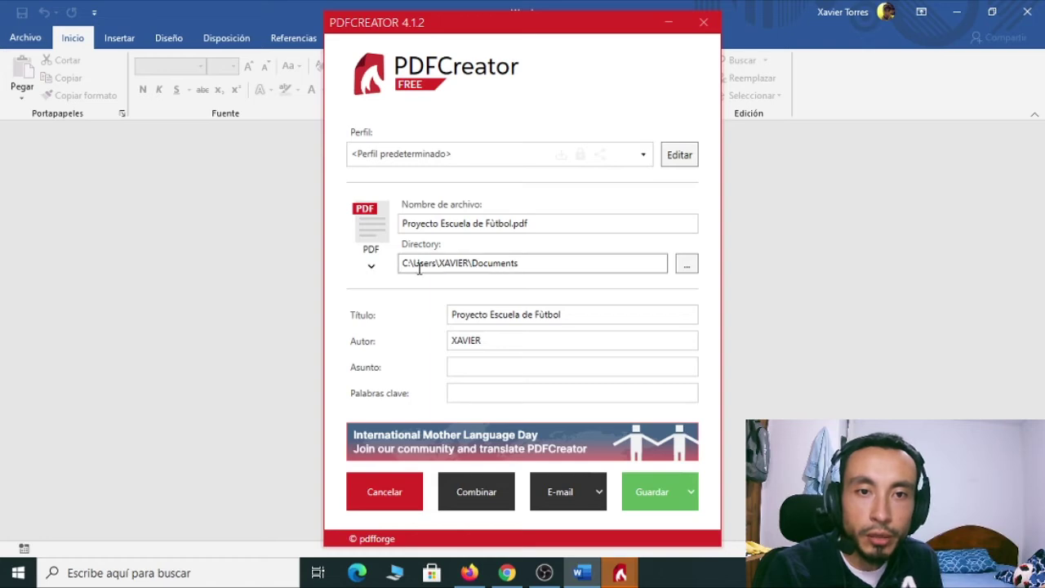
Set the PDF's destination folder to the desktop (Escritorio), keeping the file name "Proyecto Escuela de Fùtbol"
left_click(687, 264)
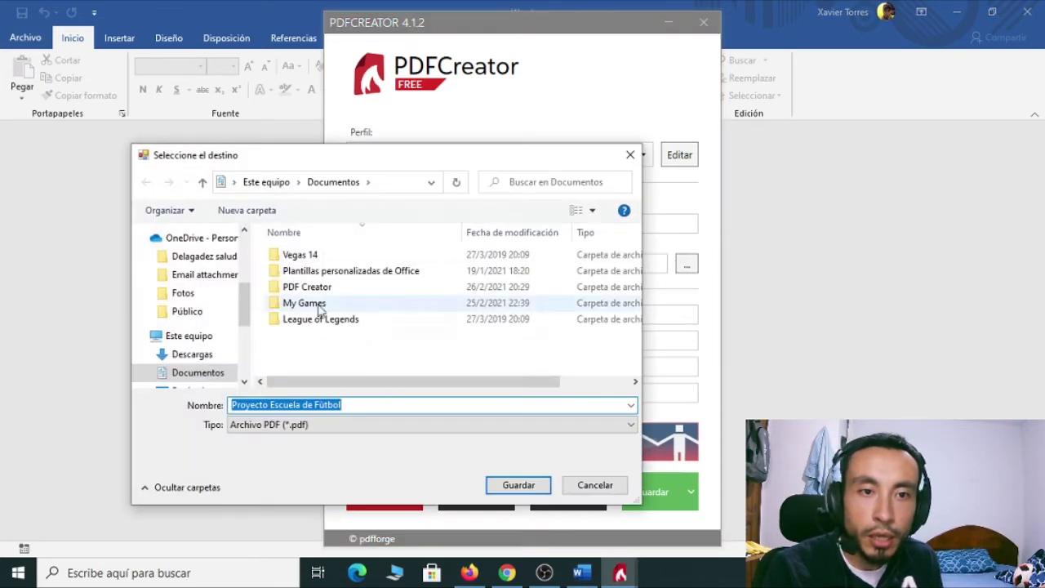
scroll(180, 330, "down", 1)
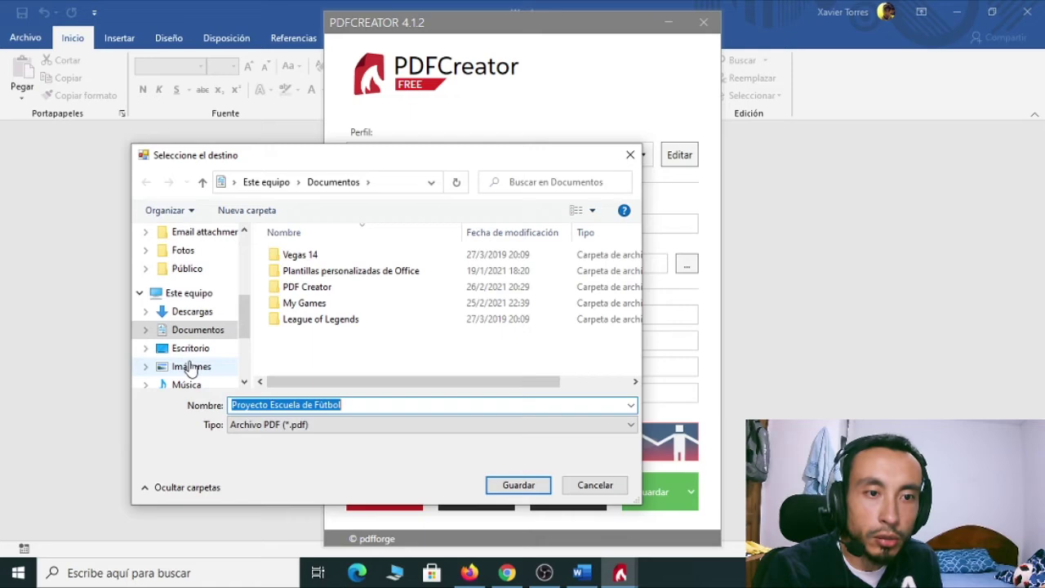
left_click(190, 349)
left_click(533, 489)
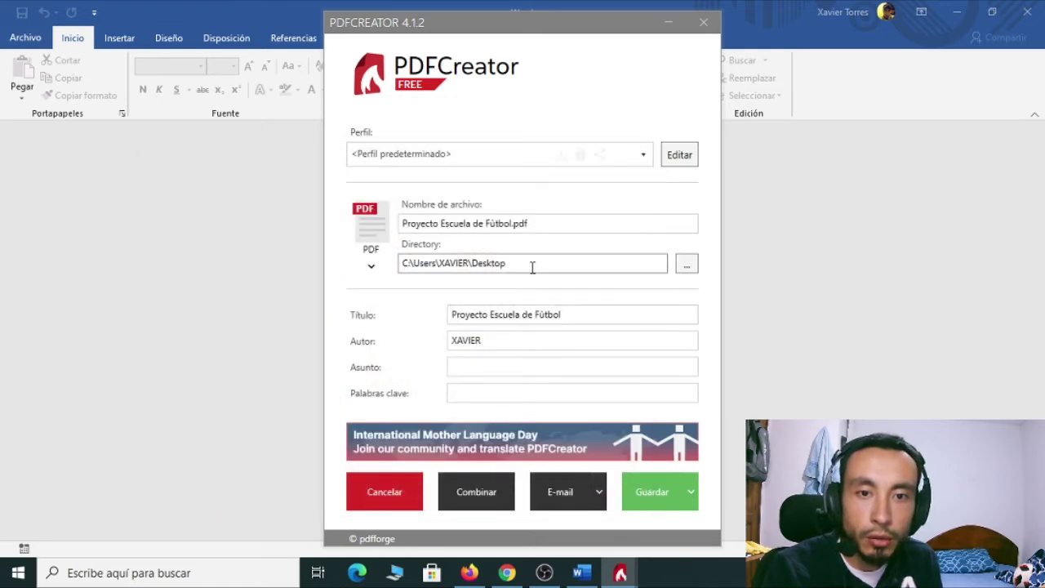
Set the PDF's title to "Proyecto Escuela de Fùtbol 3" and save the file, declining the PDF Architect offer and closing the quick actions
left_click(588, 315)
type("3")
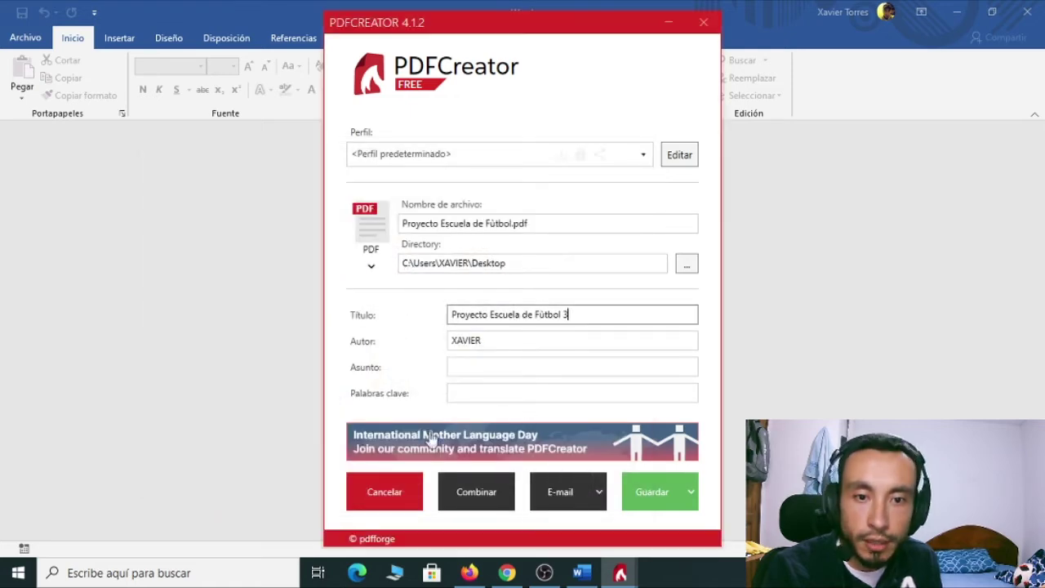
left_click(652, 494)
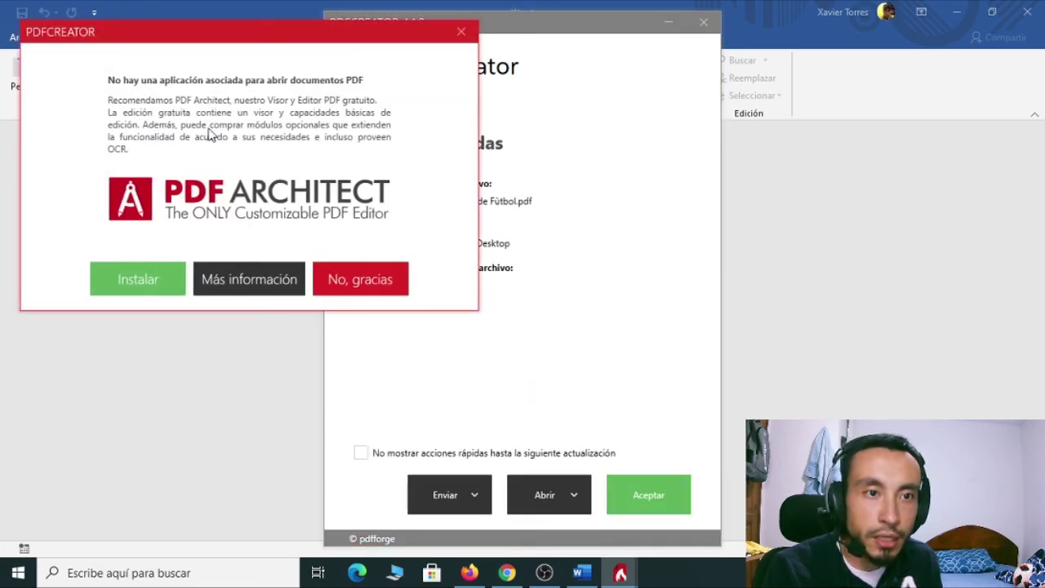
left_click(360, 279)
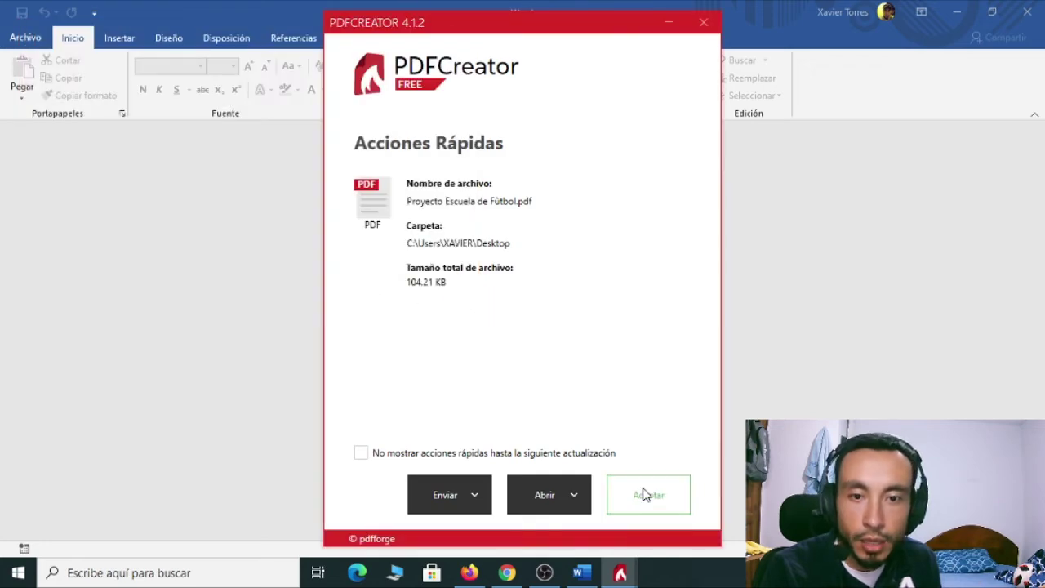
left_click(646, 495)
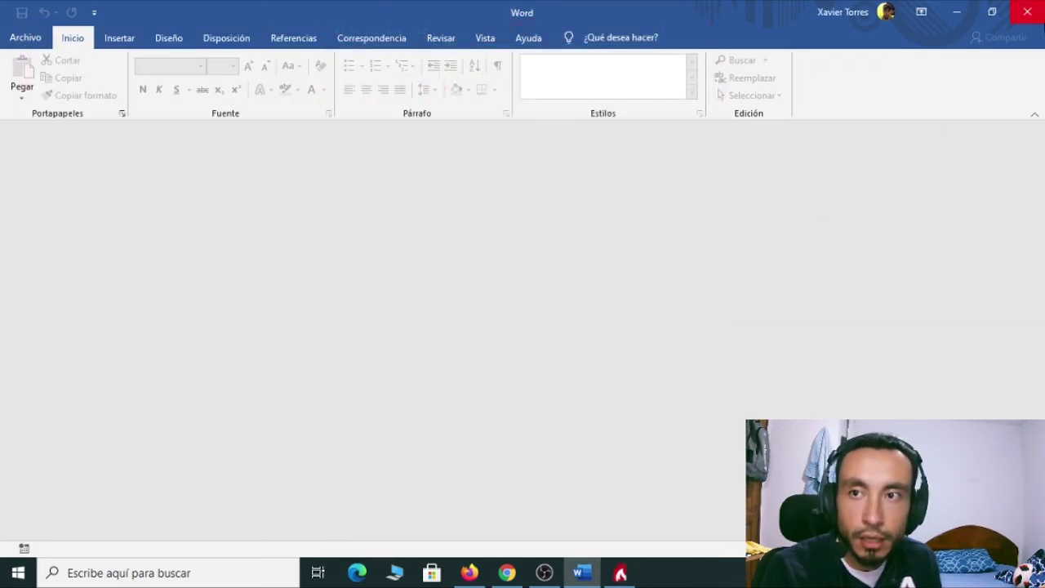
Close Word, minimize PDFCreator, and move the three project PDFs on the desktop into a separate column beside their original one
left_click(1041, 12)
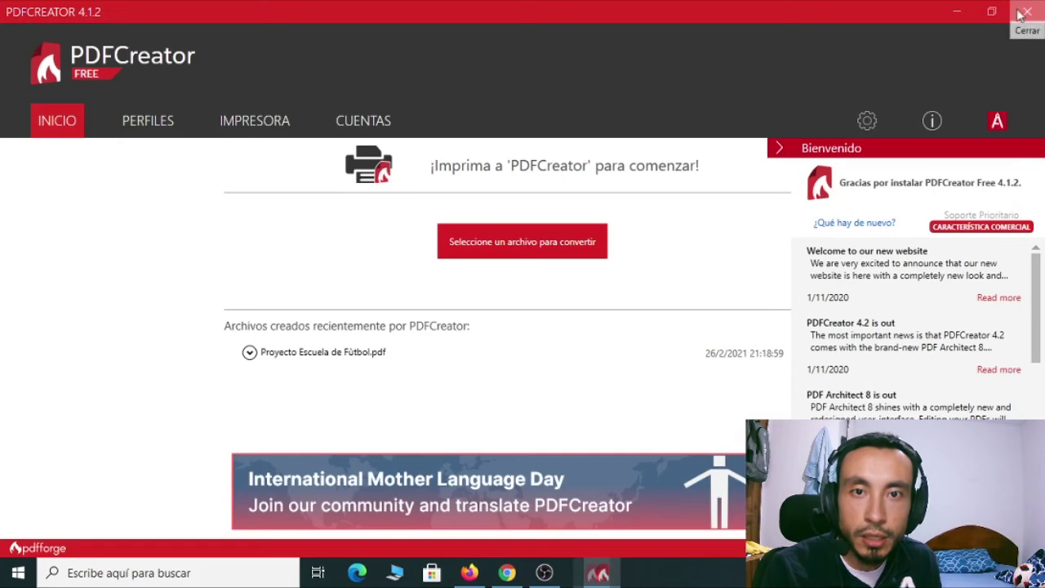
left_click(951, 12)
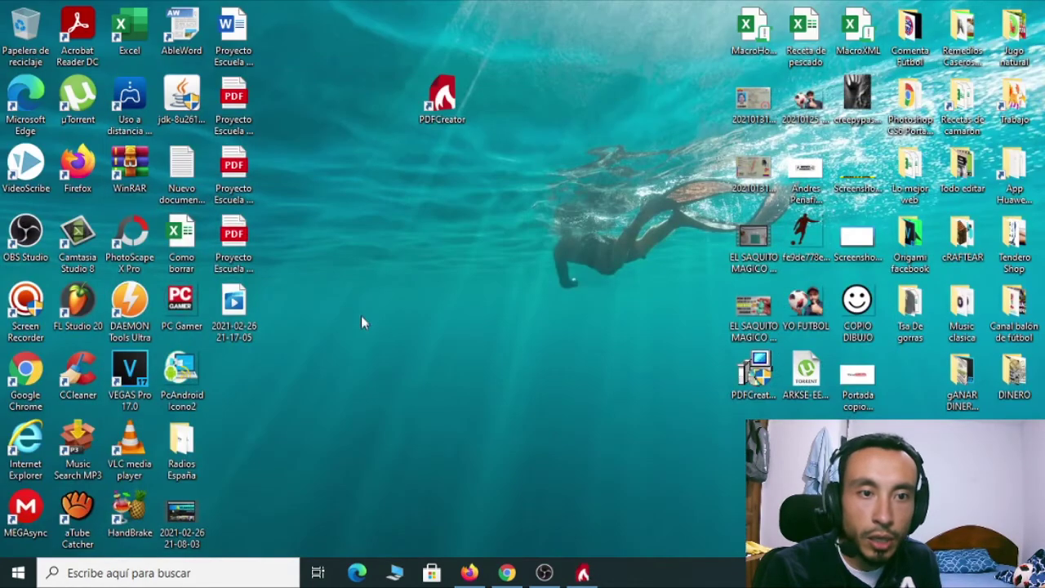
left_click(233, 237)
left_click_drag(234, 236, 338, 237)
left_click_drag(235, 105, 340, 103)
left_click_drag(235, 181, 338, 186)
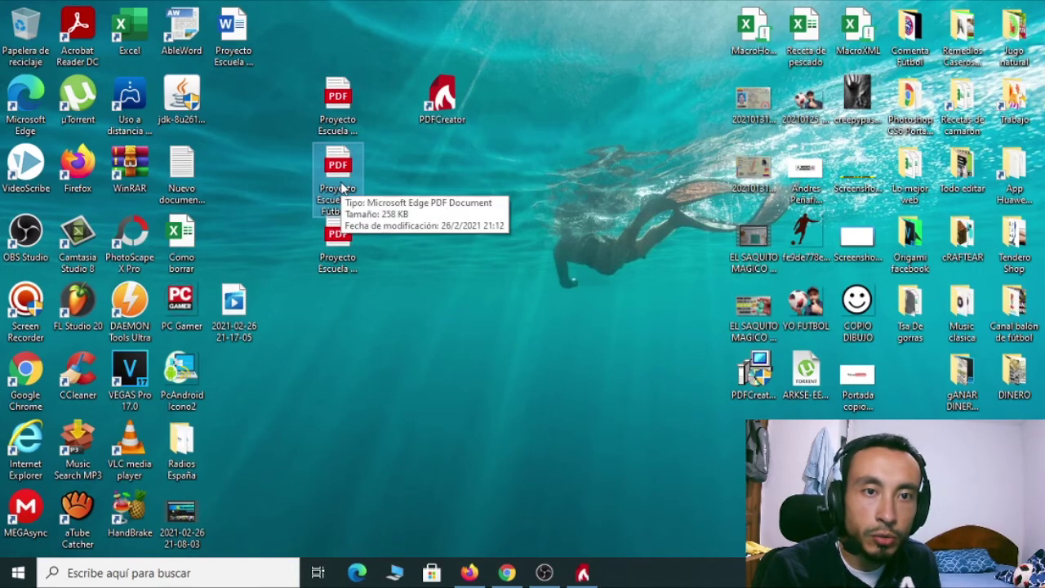
Open the PDF made with PDFCreator in its default viewer to check it, and close it
left_click(341, 245)
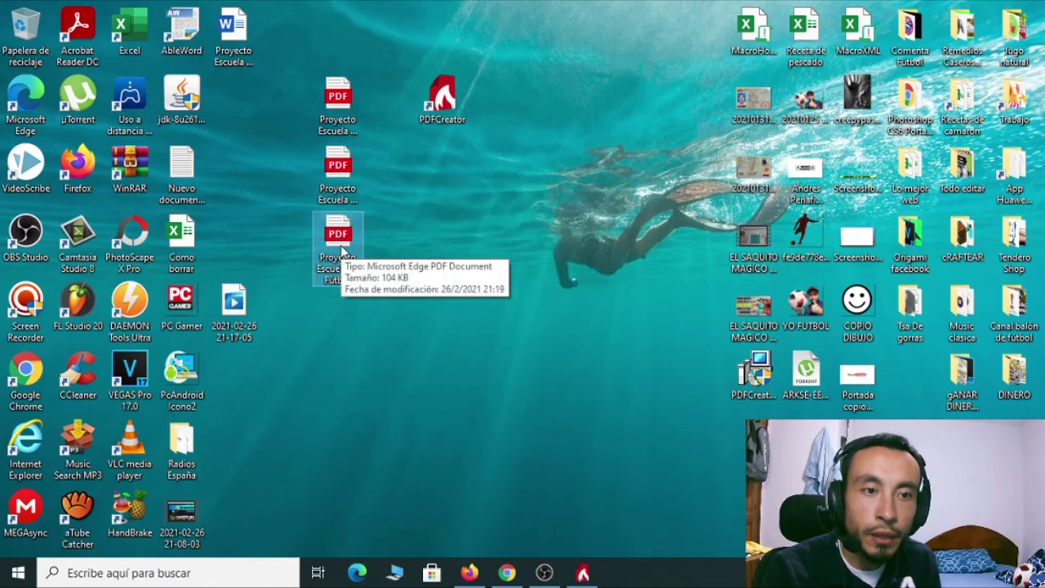
double_click(339, 244)
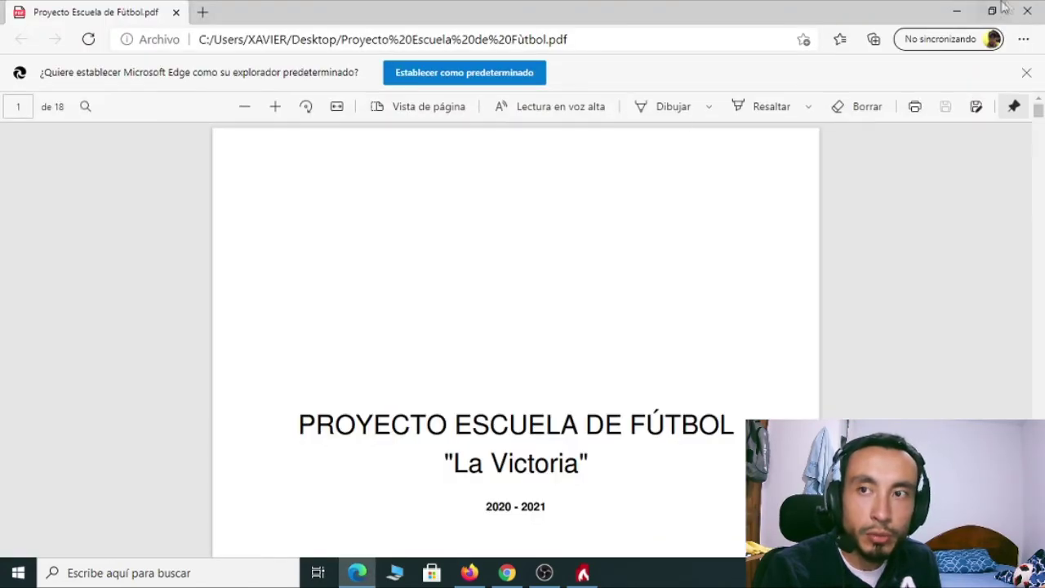
left_click(1028, 11)
Open the same PDF with Adobe Acrobat Reader DC, look through its pages, and close the reader
right_click(334, 243)
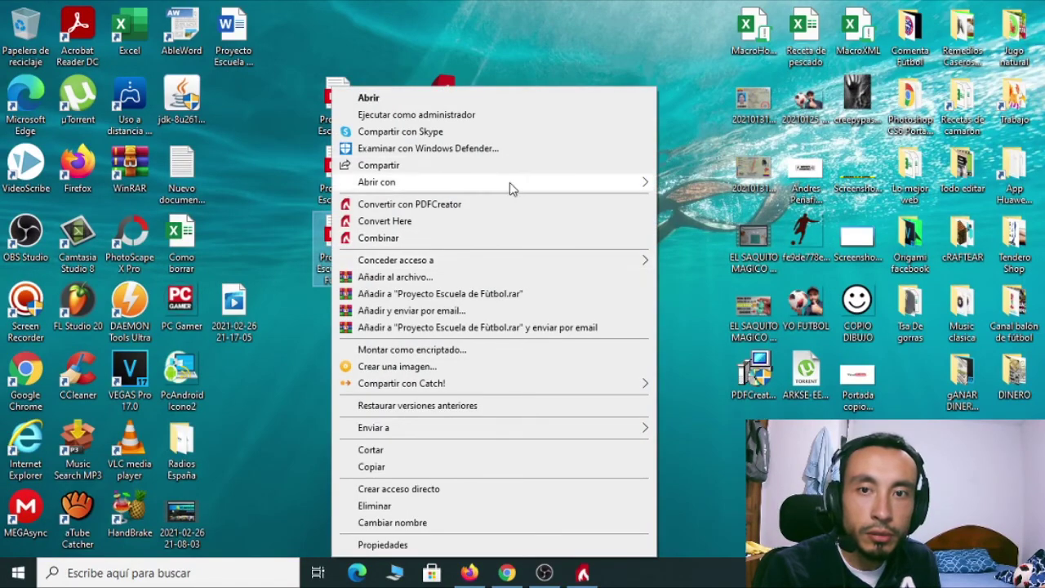
mouse_move(520, 186)
left_click(780, 185)
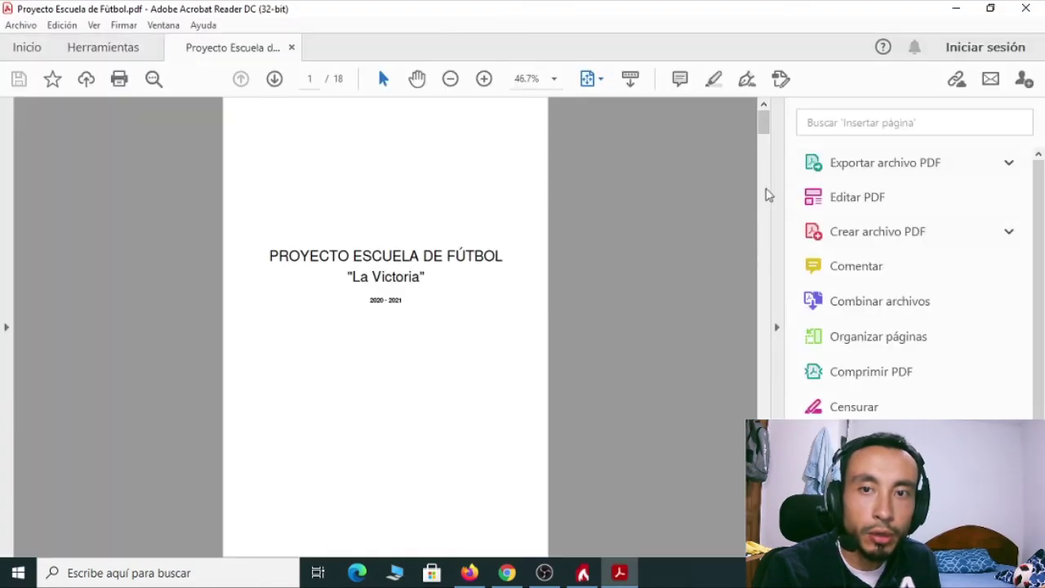
scroll(428, 286, "down", 5)
scroll(430, 306, "down", 12)
left_click(1026, 8)
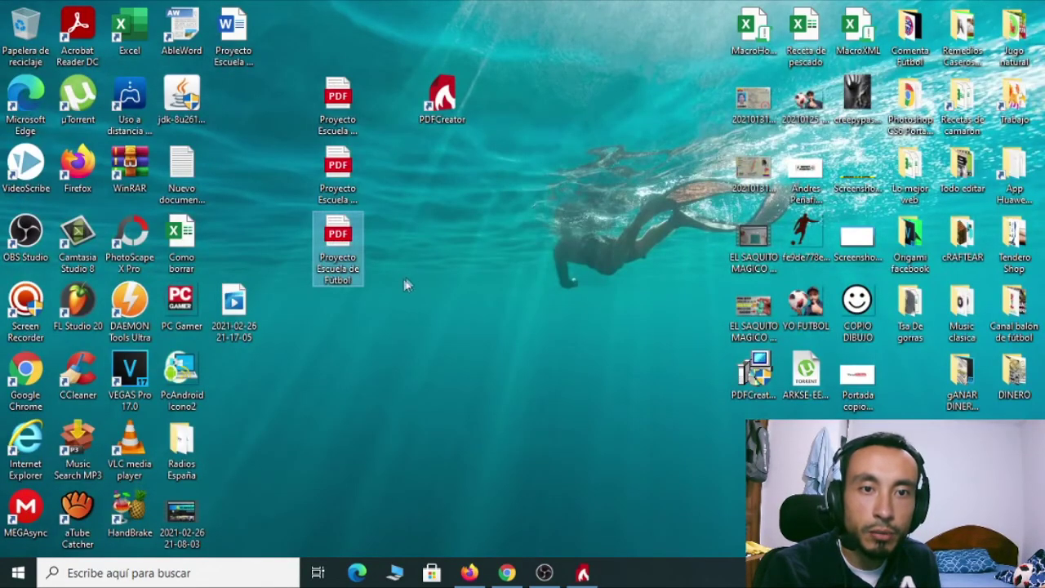
Select the three project PDFs and move them back to the column directly beneath the Word document
left_click_drag(403, 299, 254, 99)
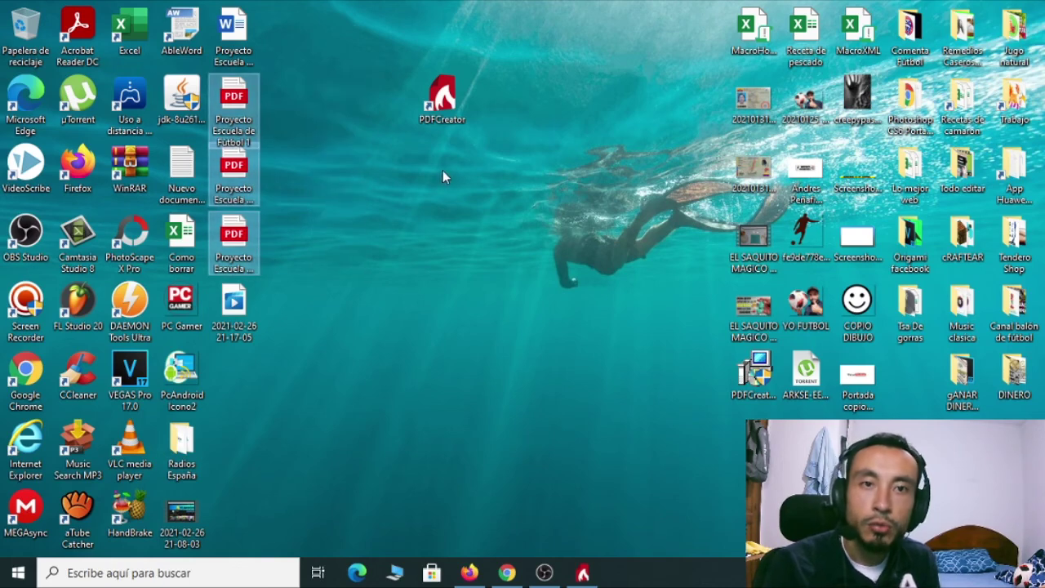